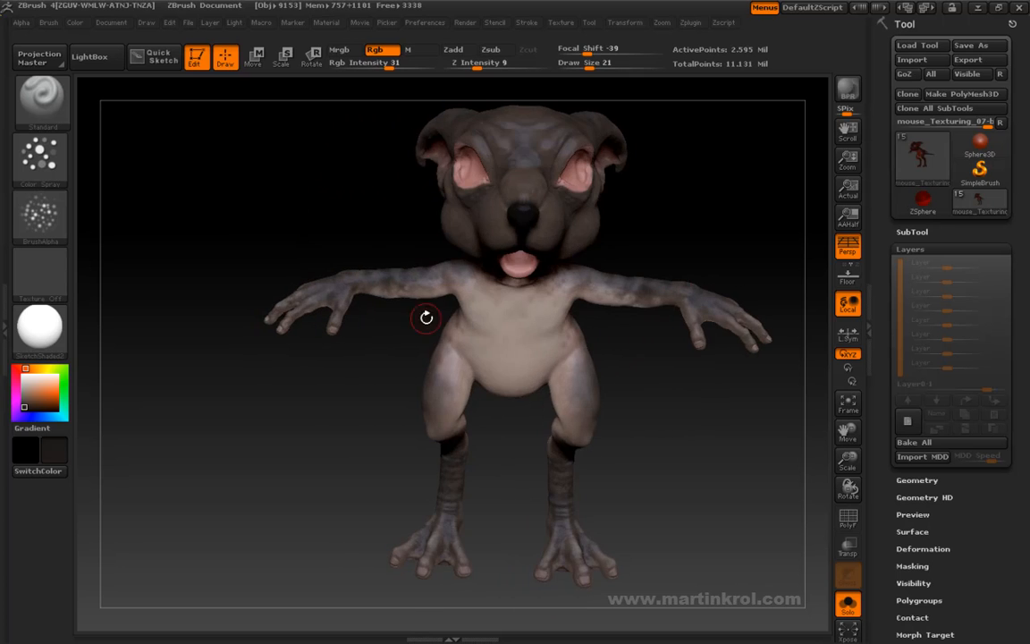
Add a new layer to the mouse model for the next pass of skin painting
left_click_drag(298, 345, 442, 186)
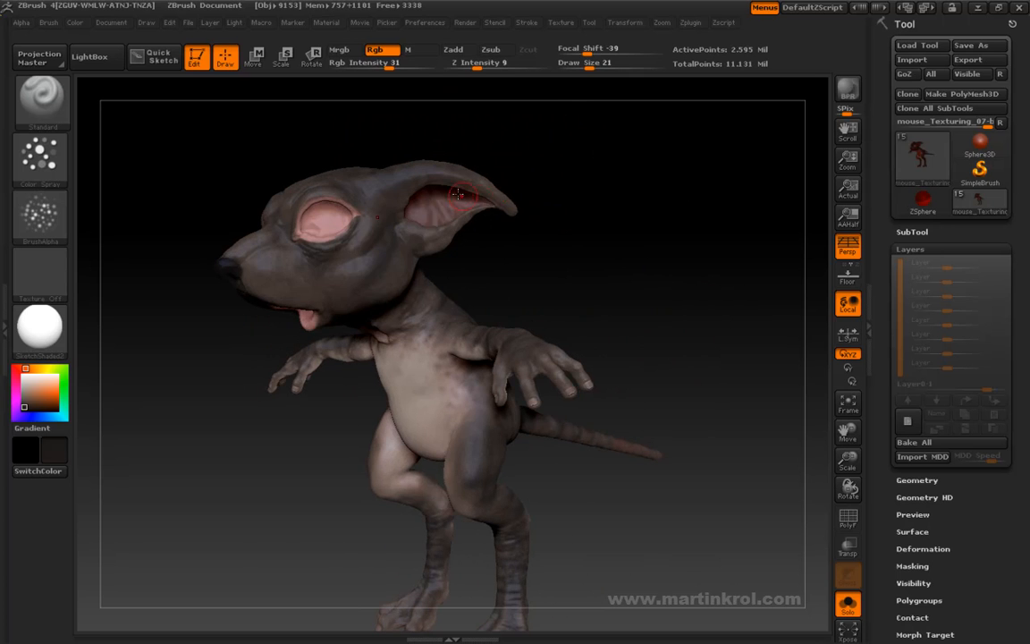
left_click_drag(518, 166, 644, 212)
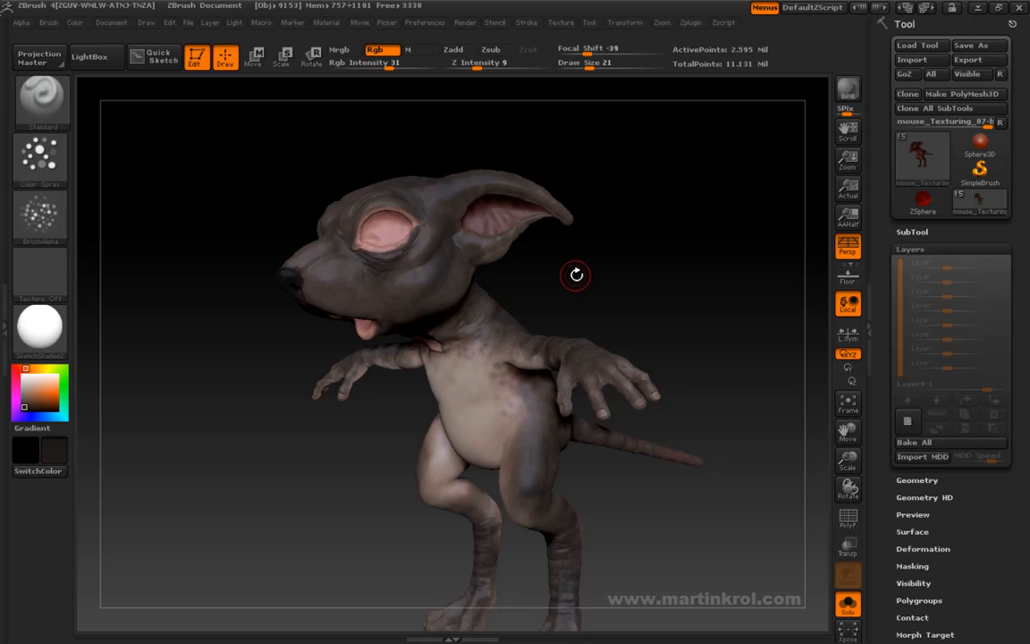
left_click_drag(575, 280, 524, 271)
left_click_drag(328, 321, 662, 479)
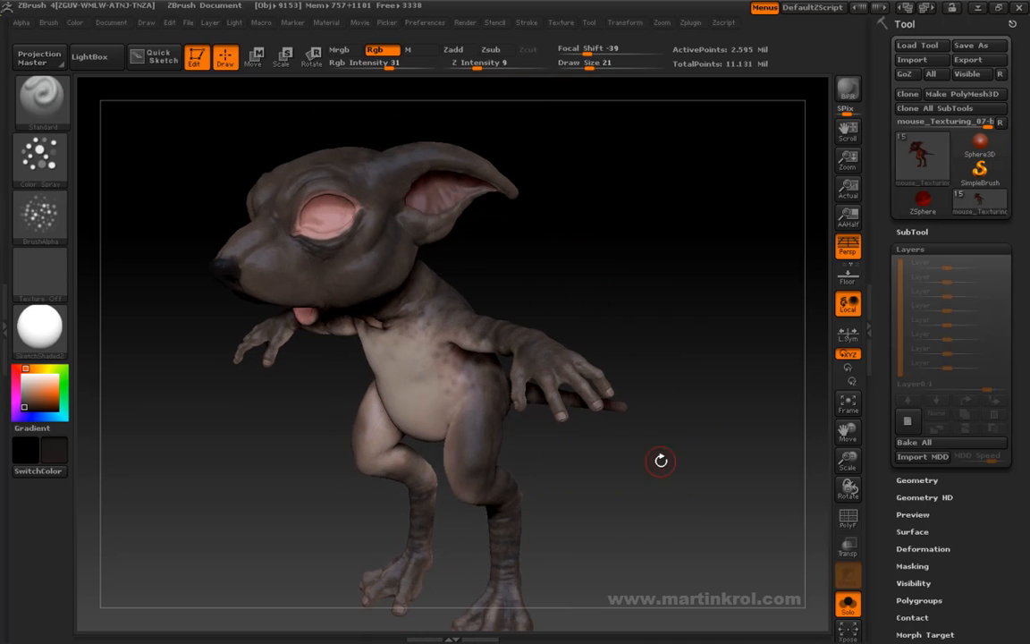
left_click(908, 422)
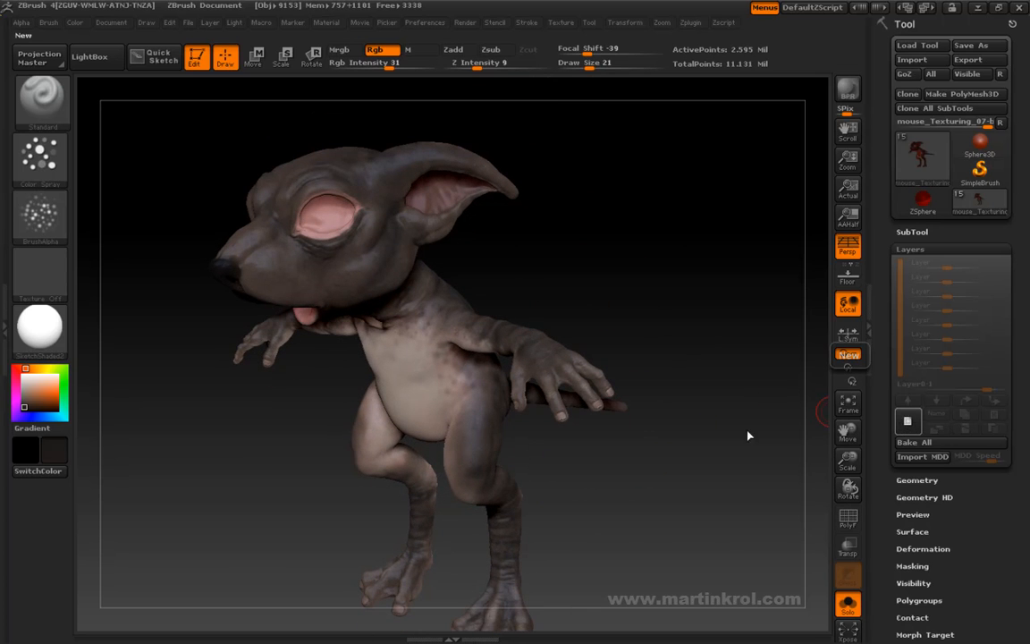
Set the painting colour to a muted dark reddish brown
left_click_drag(688, 469, 586, 448)
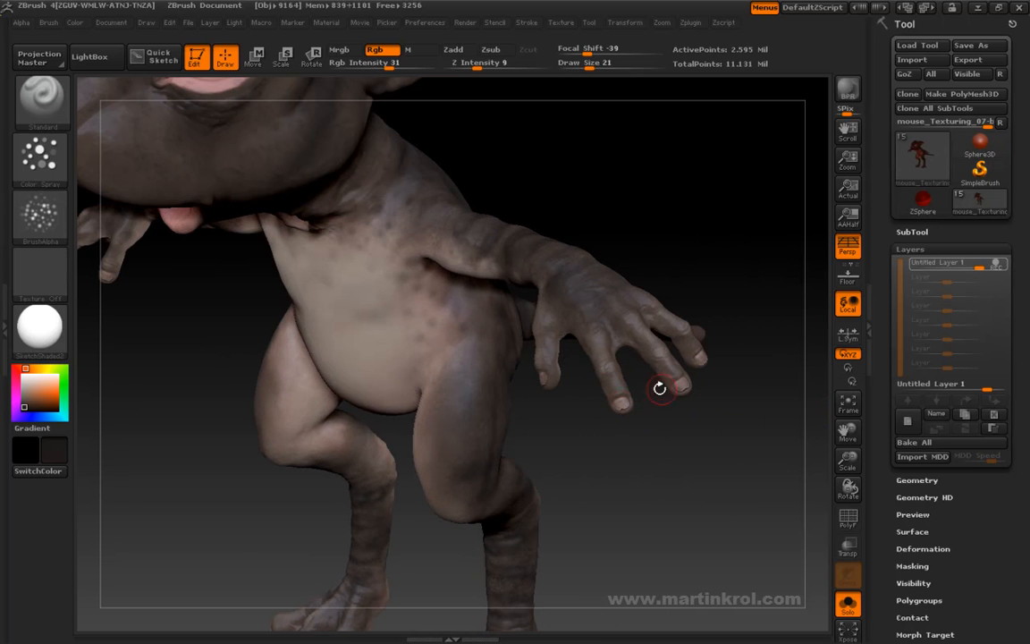
left_click_drag(666, 367, 632, 418)
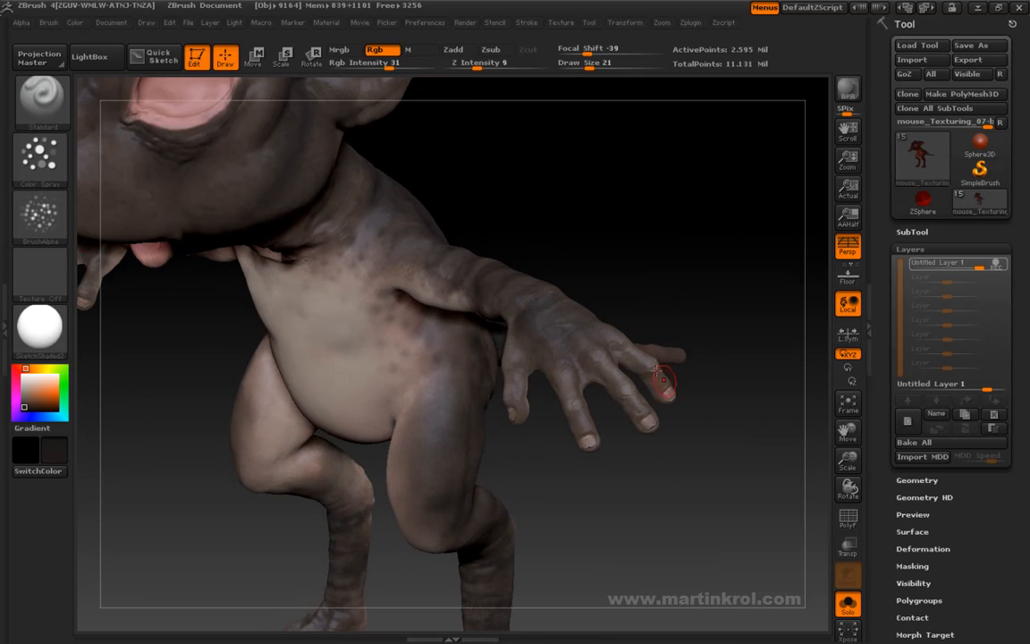
key("space")
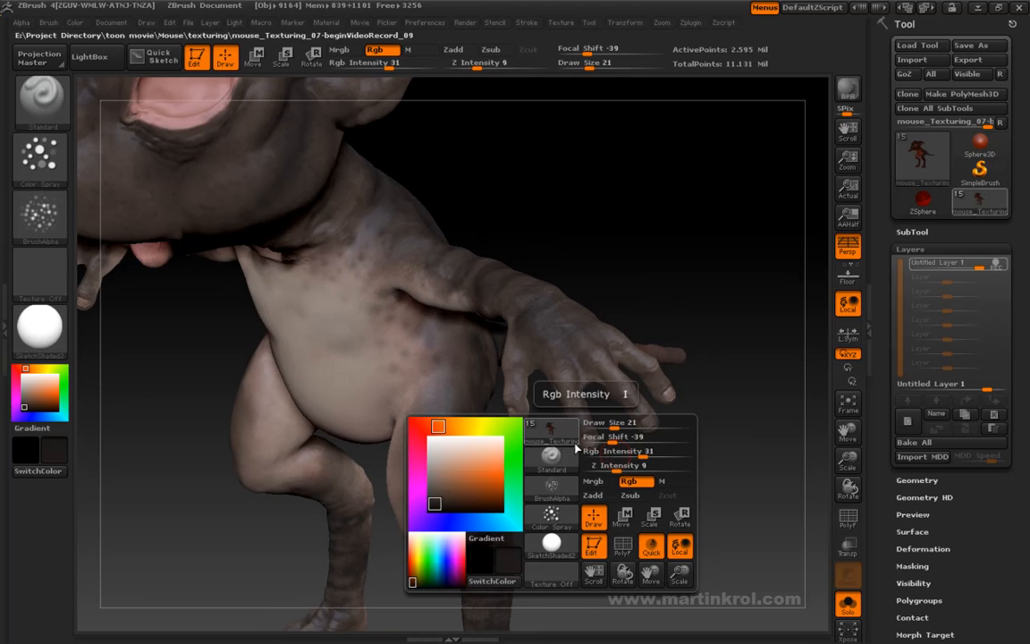
left_click(467, 487)
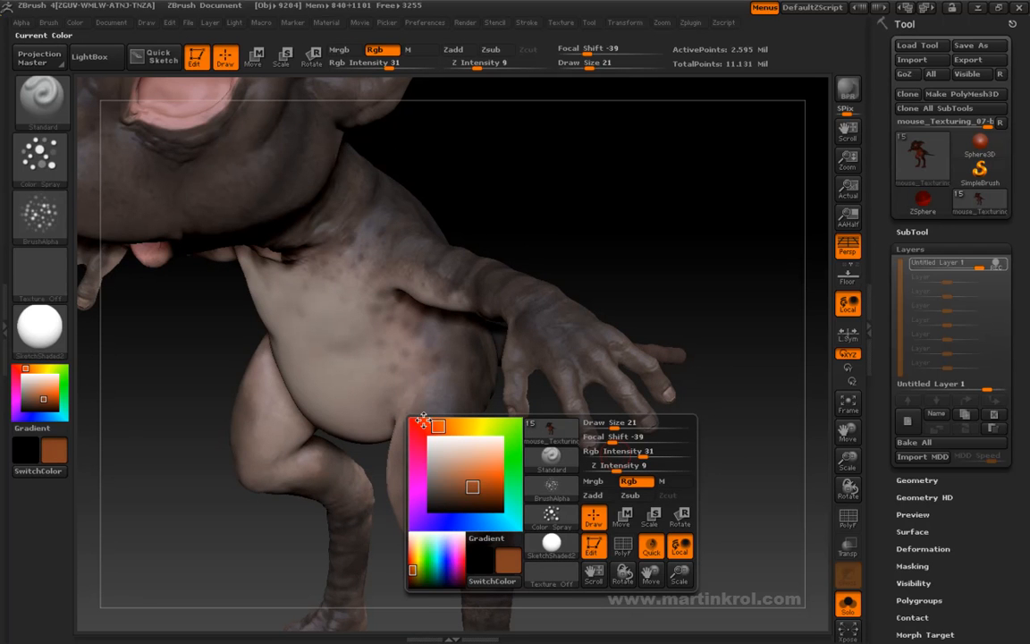
left_click(423, 426)
left_click(463, 486)
mouse_move(463, 486)
left_mouse_down()
mouse_move(438, 485)
mouse_move(480, 487)
mouse_move(461, 490)
left_mouse_up()
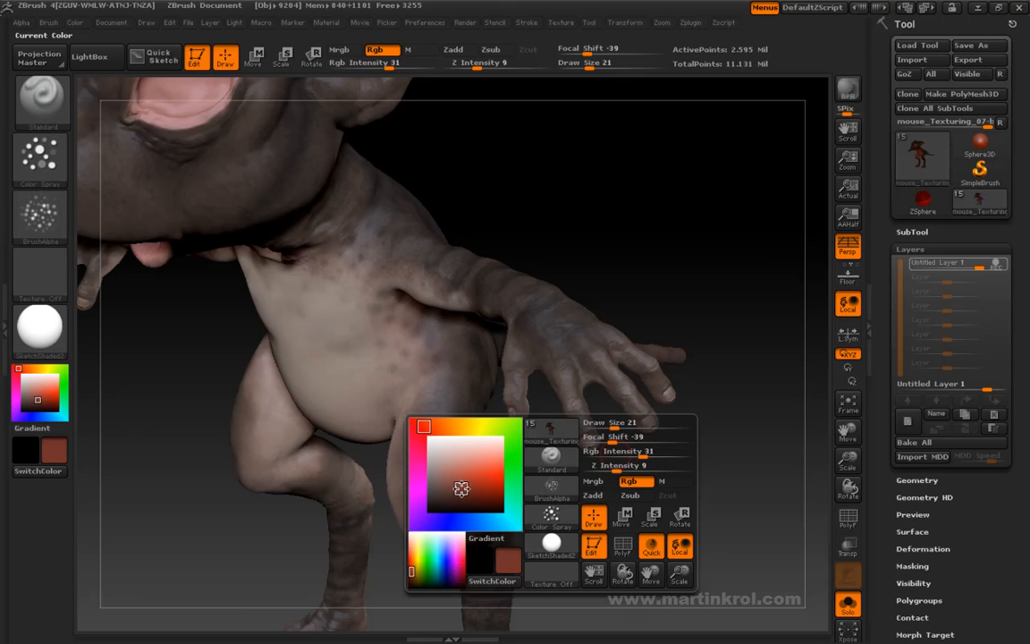
Turn the brush alpha off and set Rgb Intensity to 18 and Draw Size to 33
mouse_move(599, 460)
left_mouse_down()
mouse_move(729, 426)
mouse_move(623, 430)
mouse_move(594, 470)
mouse_move(625, 471)
mouse_move(593, 448)
left_mouse_up()
key("space")
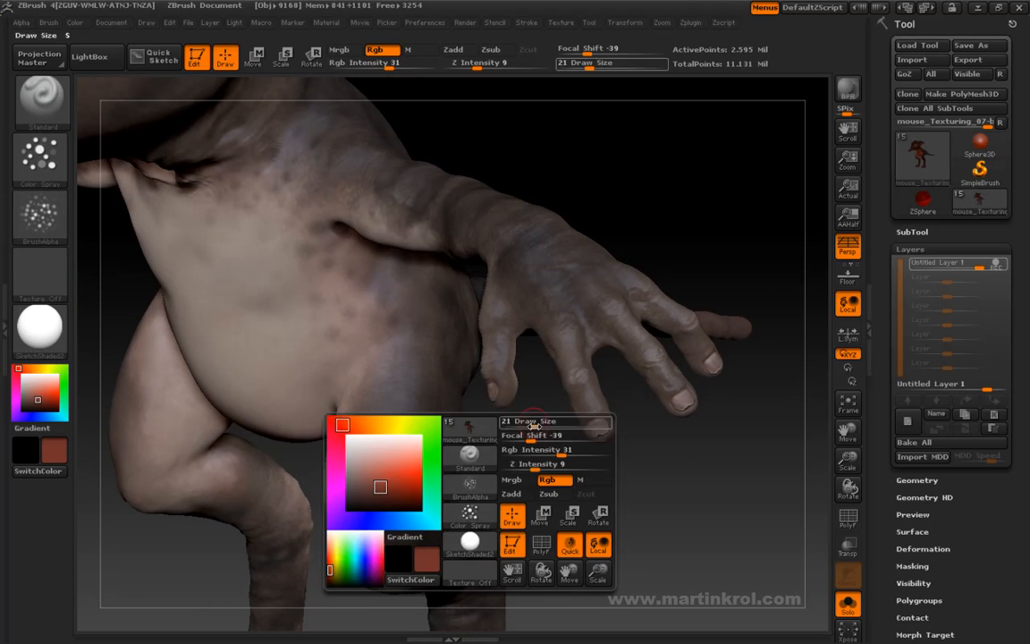
left_click(464, 505)
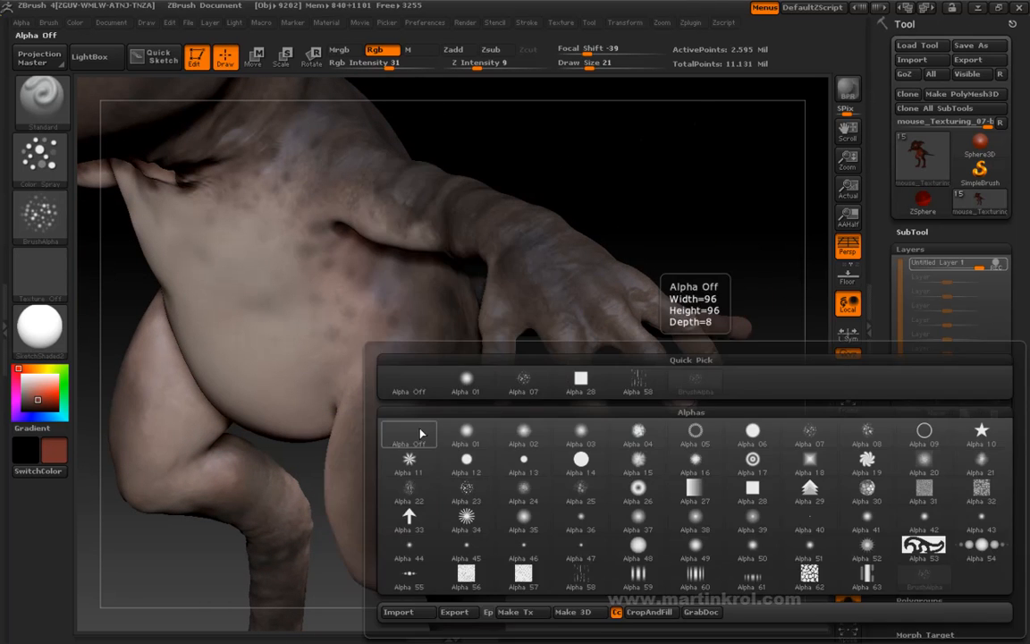
left_click(393, 387)
key("space")
left_click_drag(619, 439, 602, 439)
left_click(597, 412)
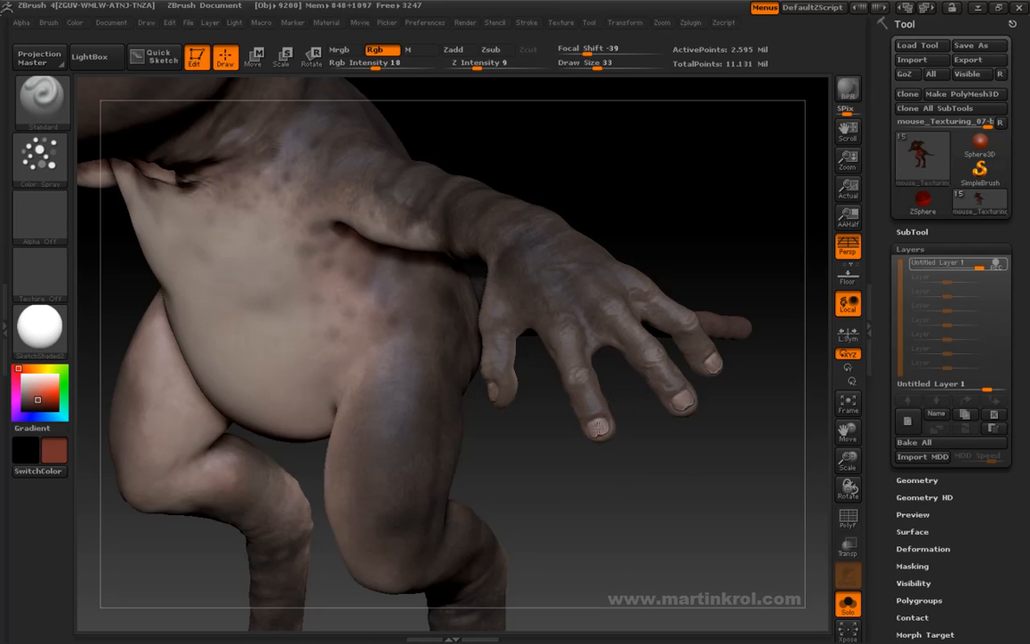
Paint a reddish tint over the tips of two of the hand's fingers, on both the nail and palm sides
mouse_move(674, 432)
left_mouse_down()
mouse_move(563, 430)
mouse_move(626, 409)
mouse_move(620, 490)
mouse_move(641, 510)
mouse_move(635, 459)
mouse_move(550, 412)
mouse_move(504, 441)
left_mouse_up()
left_click_drag(632, 445, 580, 476)
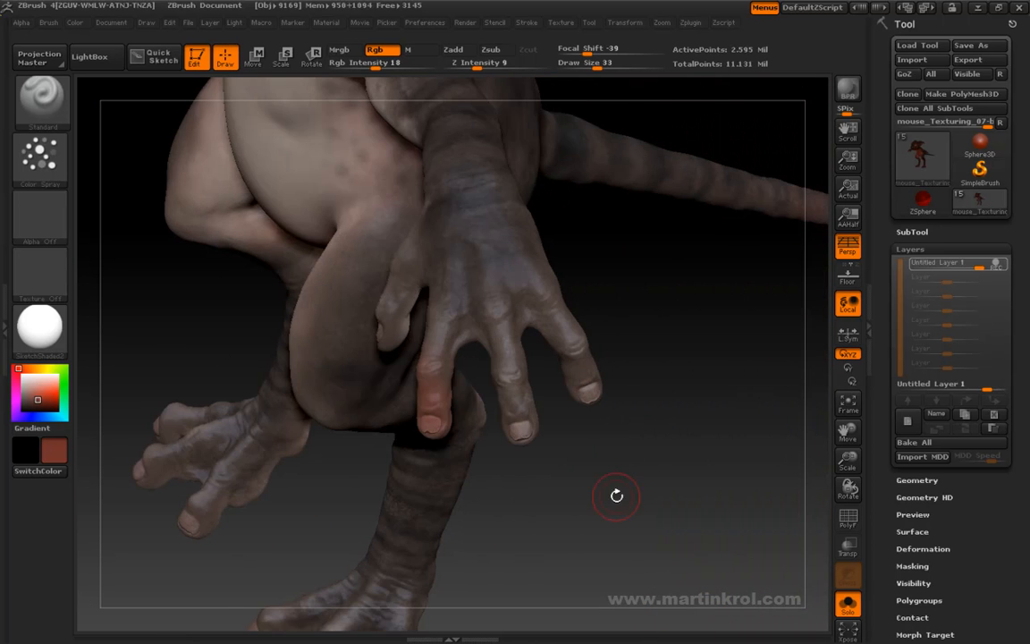
left_click_drag(517, 444, 572, 431)
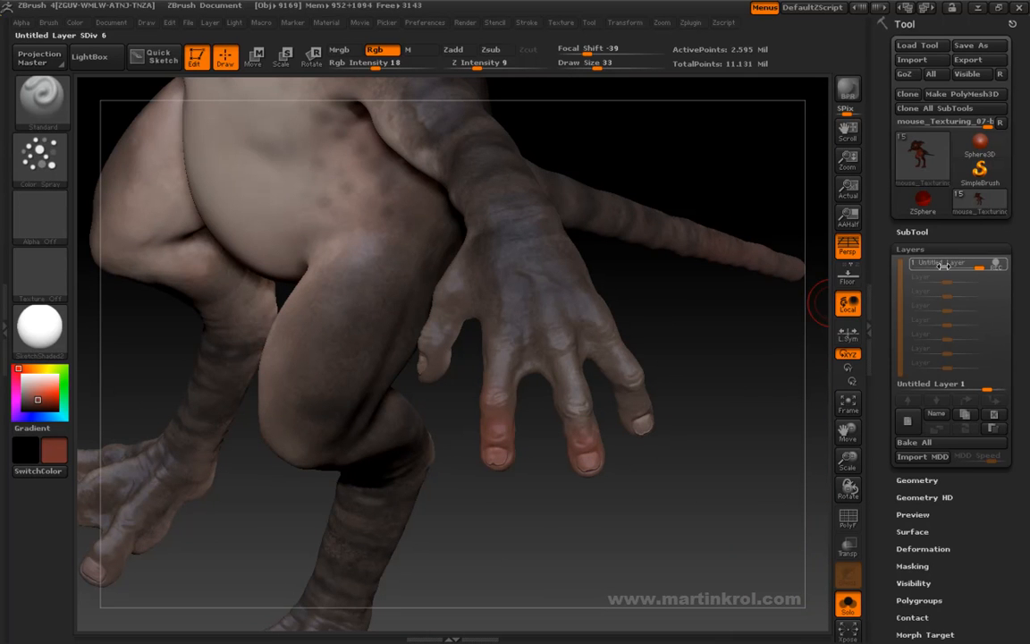
left_click_drag(567, 414, 578, 462)
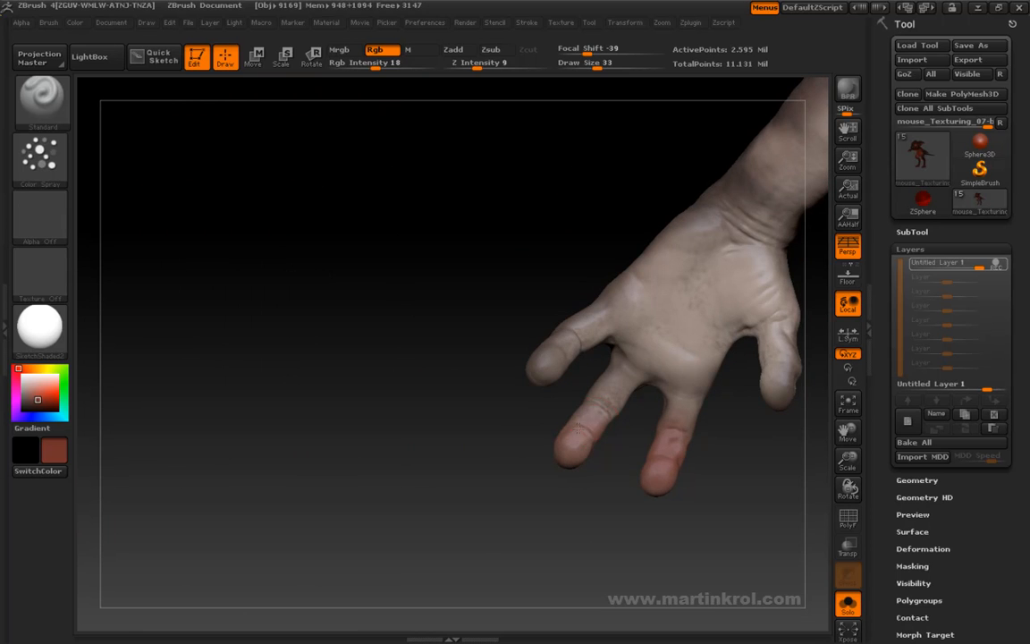
left_click_drag(621, 412, 549, 472)
left_click_drag(518, 424, 577, 400)
Paint the same reddish tint on the tips of the hand's remaining finger and thumb
left_click_drag(727, 309, 749, 386)
mouse_move(502, 566)
left_mouse_down()
mouse_move(412, 524)
mouse_move(482, 523)
mouse_move(467, 528)
mouse_move(672, 454)
mouse_move(590, 447)
mouse_move(403, 471)
mouse_move(400, 547)
mouse_move(410, 515)
mouse_move(536, 508)
left_mouse_up()
key("ctrl")
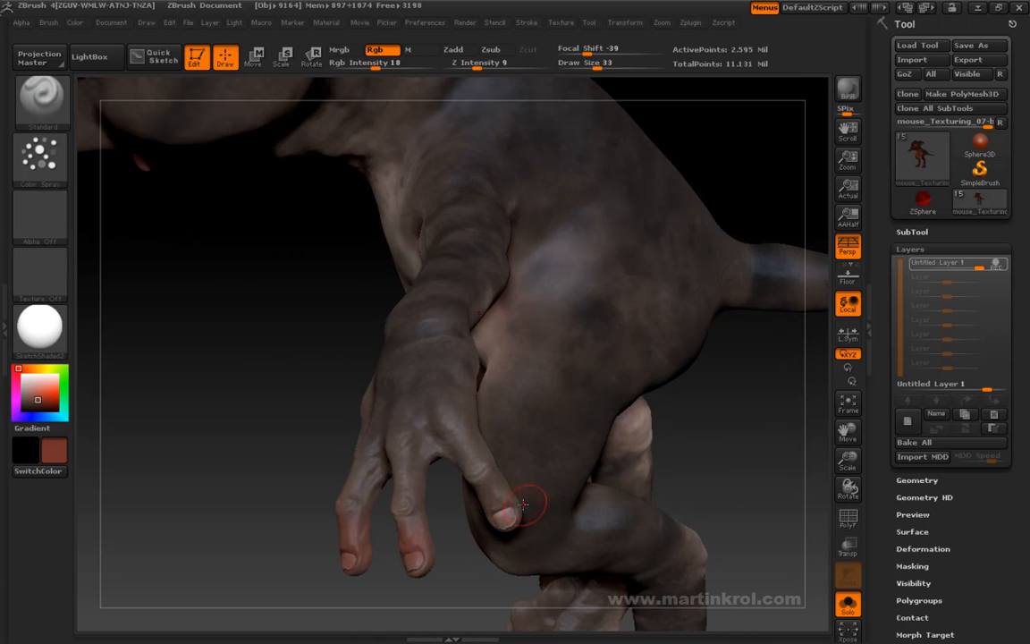
left_click_drag(496, 565, 565, 397)
left_click_drag(537, 346, 759, 395)
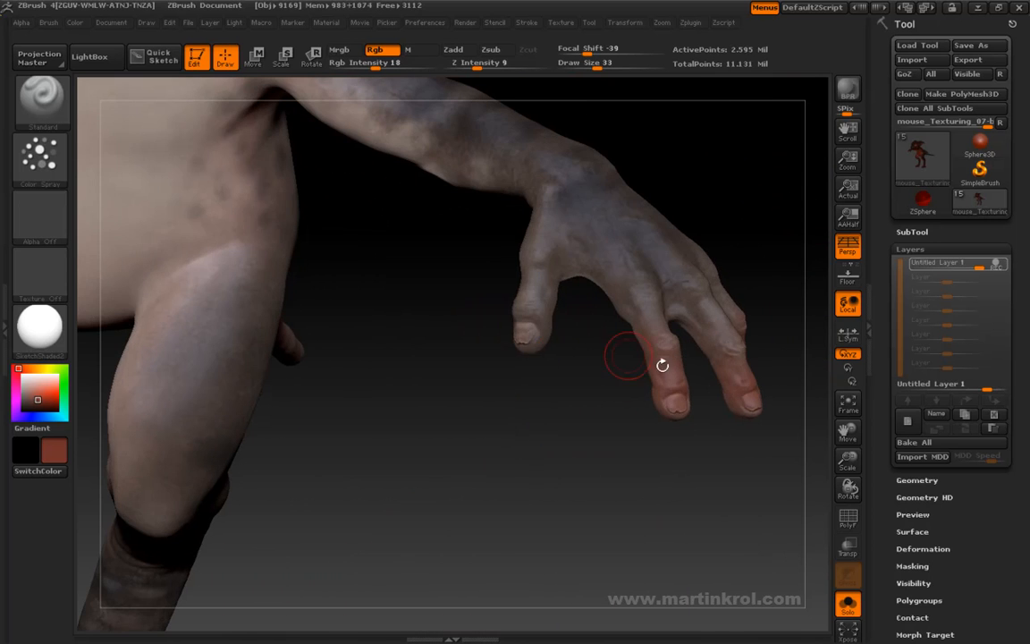
mouse_move(473, 319)
left_mouse_down()
mouse_move(557, 485)
mouse_move(563, 437)
left_mouse_up()
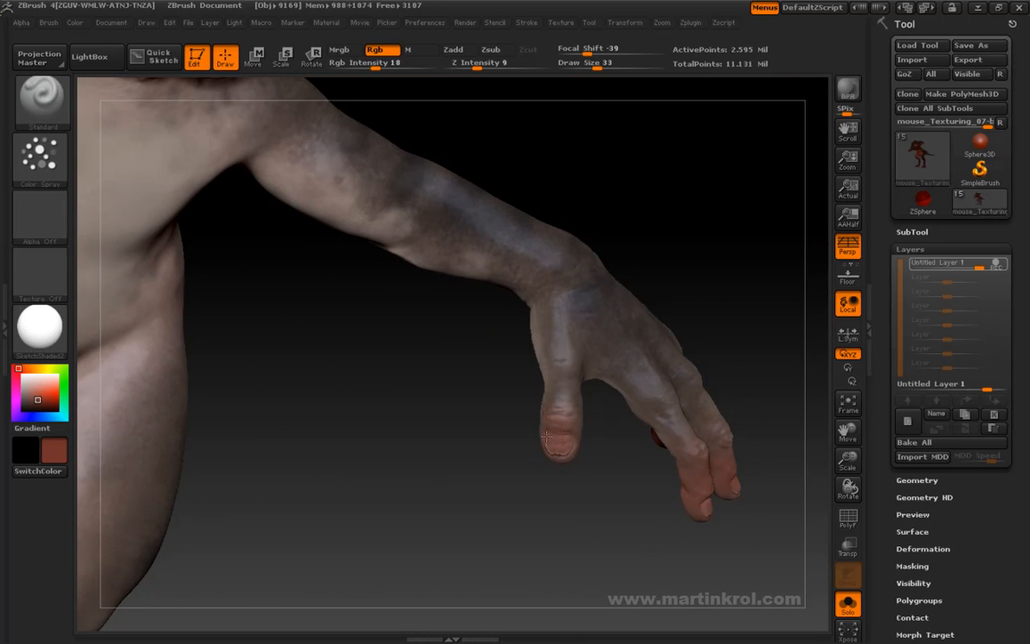
Extend the reddish tint around the undersides of all the fingers and the thumb
mouse_move(589, 439)
left_mouse_down()
mouse_move(527, 443)
mouse_move(474, 425)
mouse_move(550, 417)
mouse_move(576, 459)
mouse_move(471, 467)
mouse_move(459, 391)
left_mouse_up()
mouse_move(524, 298)
left_mouse_down()
mouse_move(581, 286)
mouse_move(498, 266)
mouse_move(535, 292)
mouse_move(571, 299)
mouse_move(577, 353)
left_mouse_up()
left_click_drag(511, 302, 542, 318)
mouse_move(529, 474)
left_mouse_down()
mouse_move(564, 473)
mouse_move(536, 375)
mouse_move(572, 451)
mouse_move(532, 479)
left_mouse_up()
mouse_move(670, 390)
left_mouse_down()
mouse_move(632, 345)
mouse_move(657, 456)
left_mouse_up()
left_click_drag(593, 452, 602, 490)
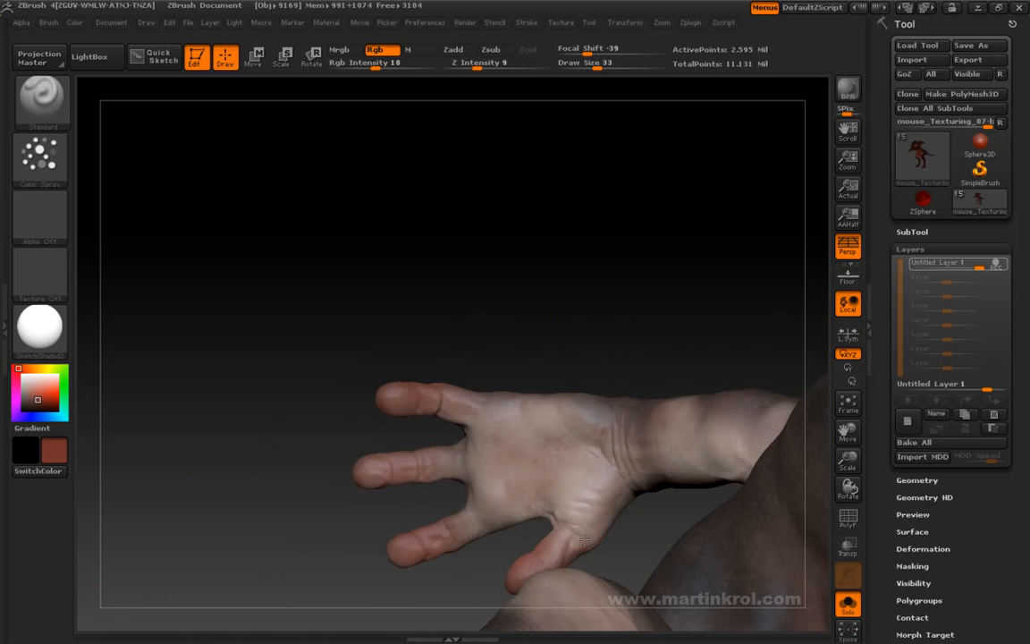
Paint a soft reddish tint across the palm of the hand
left_click_drag(575, 407, 557, 479)
left_click_drag(583, 337, 556, 361)
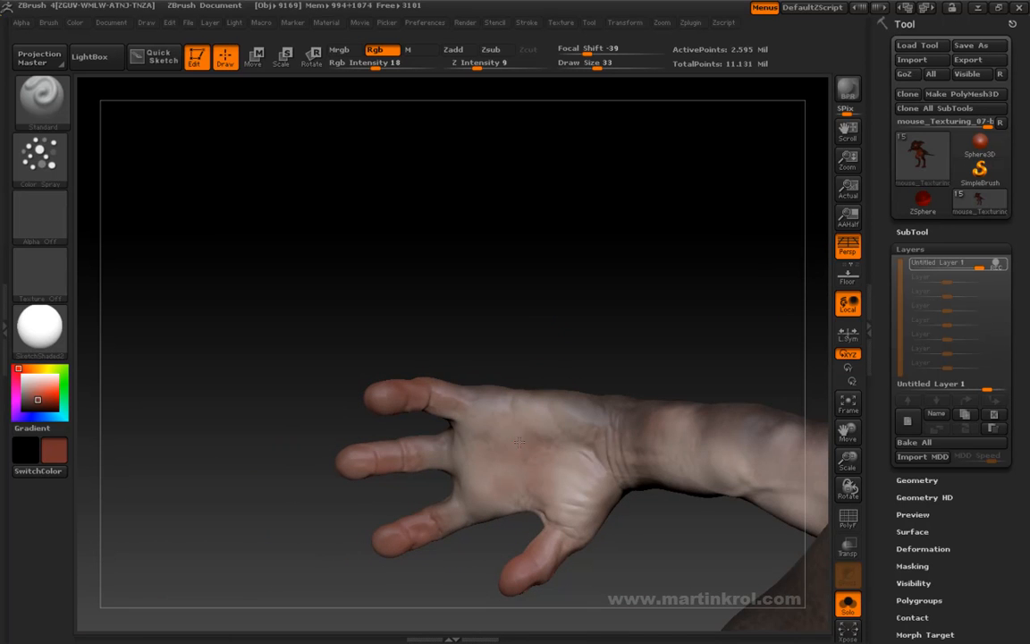
left_click_drag(525, 429, 512, 466)
left_click_drag(485, 521, 490, 394)
left_click_drag(536, 344, 555, 397)
left_click_drag(492, 459, 552, 409)
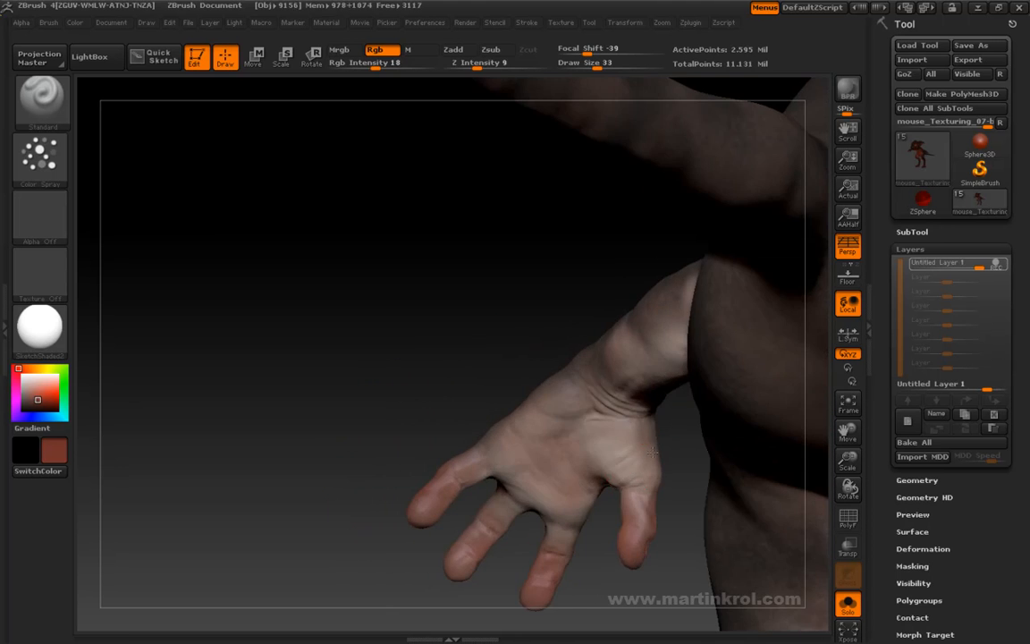
Paint the toe tips of the feet reddish, from above and from the sole side
left_click_drag(674, 510, 705, 276)
left_click_drag(559, 492, 728, 354)
left_click_drag(625, 361, 508, 474)
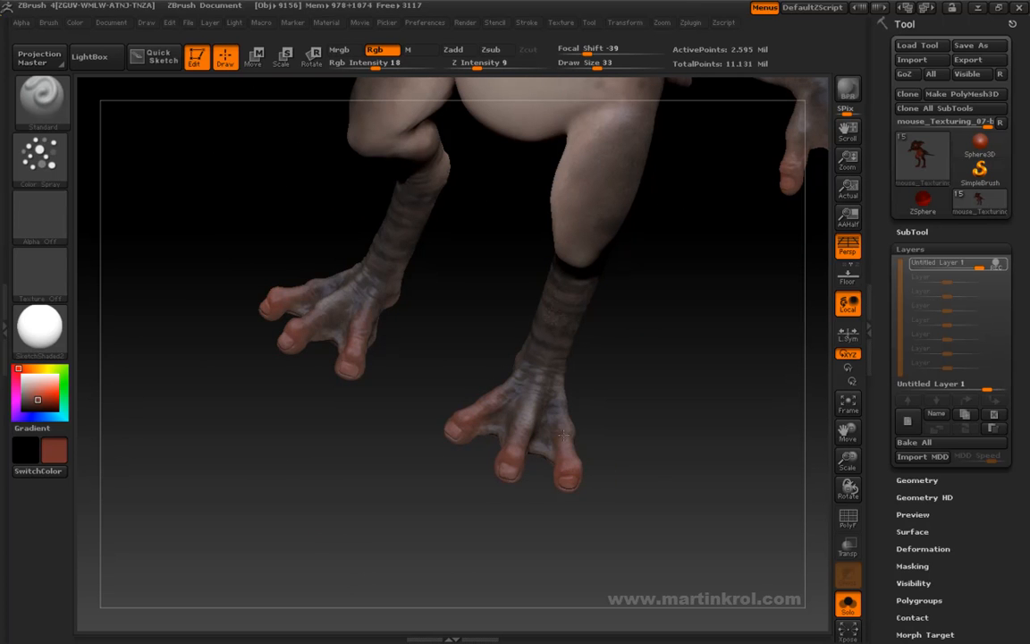
left_click_drag(634, 415, 598, 374)
left_click_drag(543, 449, 491, 451)
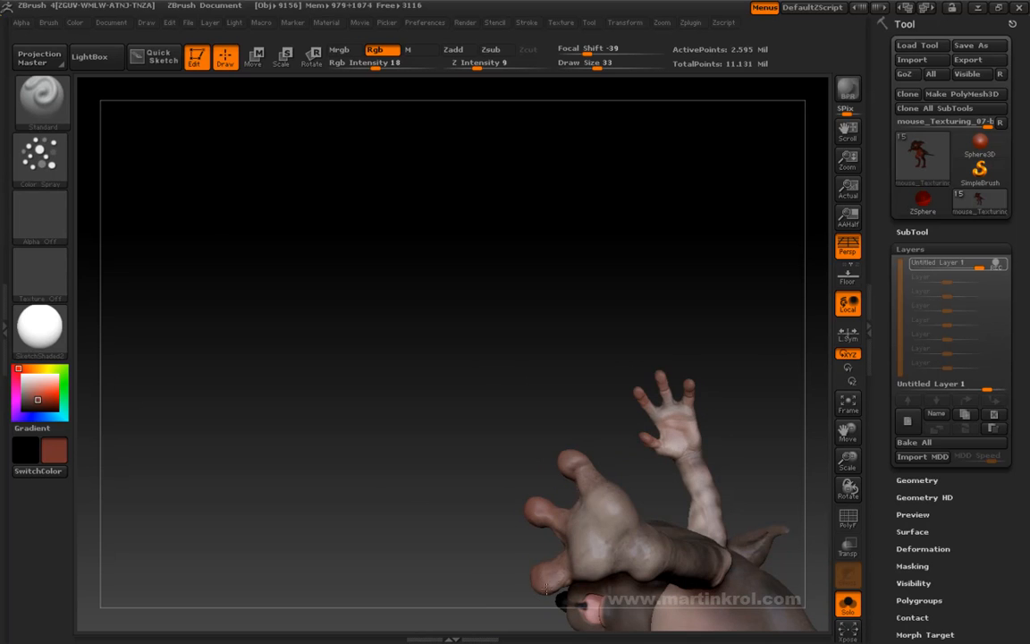
left_click_drag(600, 428, 577, 517)
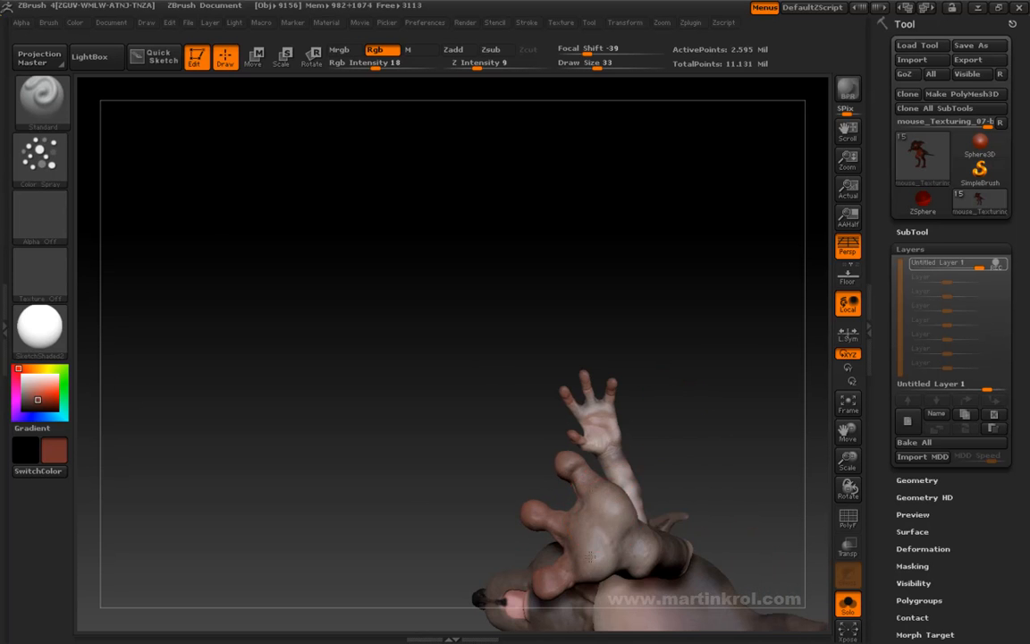
Paint a reddish tint along the ear's tip, rim, back and lower lobe
left_click_drag(622, 558, 663, 337)
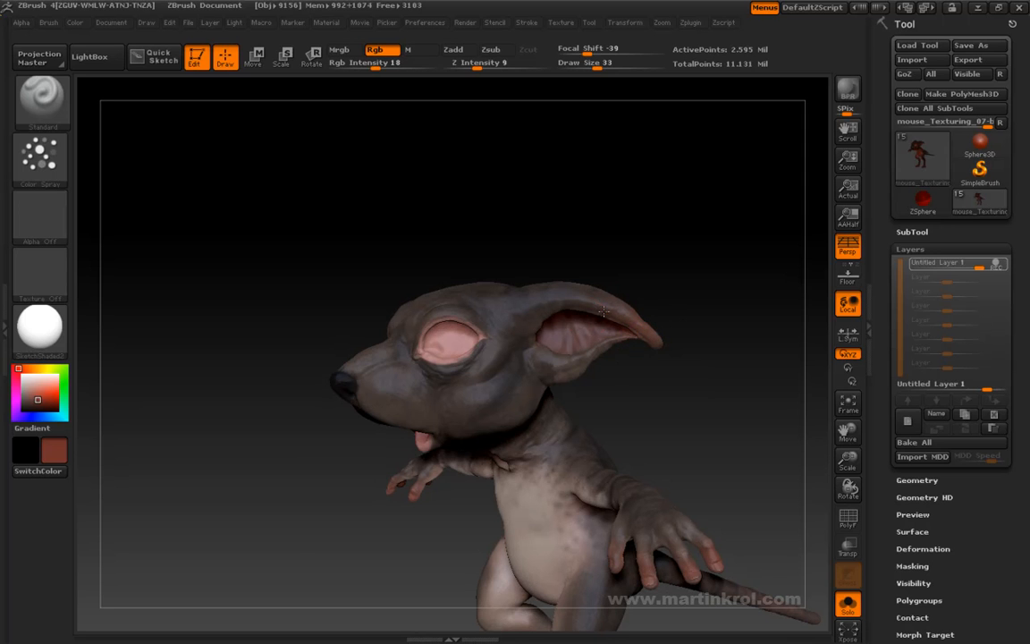
left_click_drag(605, 349, 569, 323)
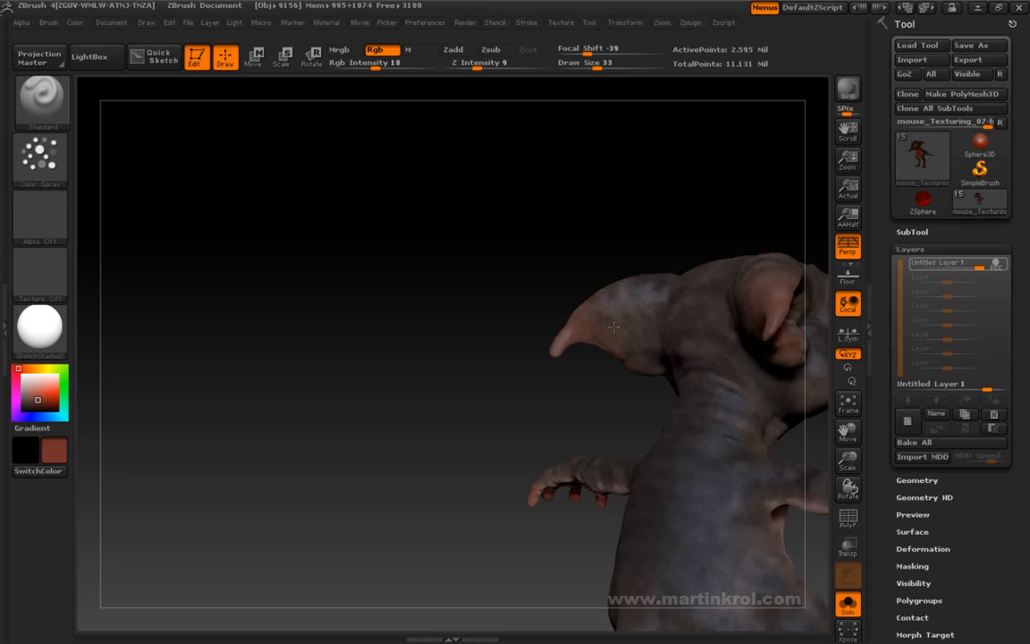
left_click_drag(625, 286, 649, 329)
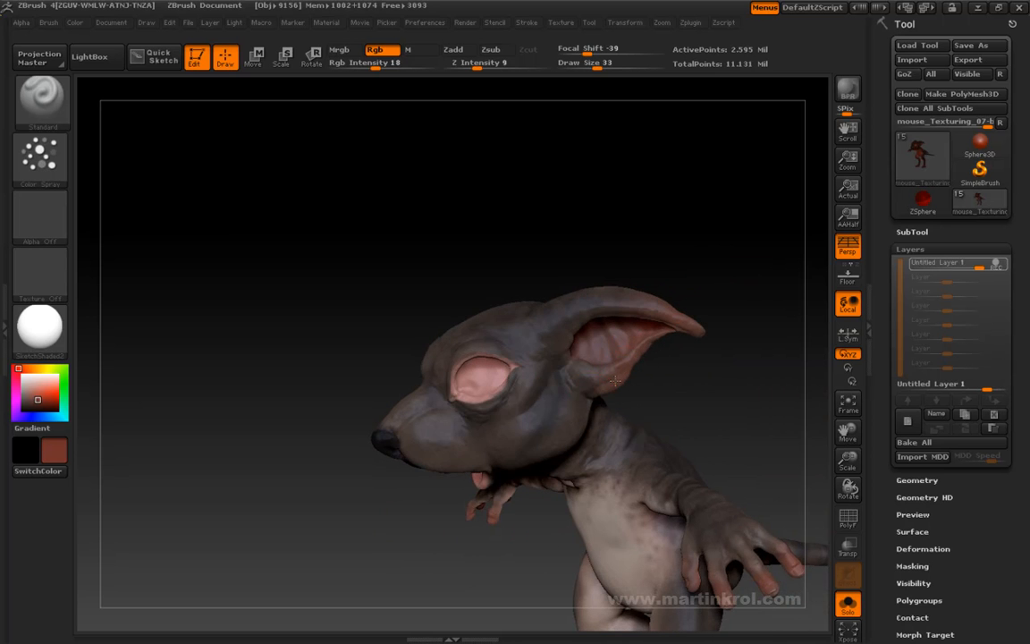
left_click_drag(648, 384, 596, 390)
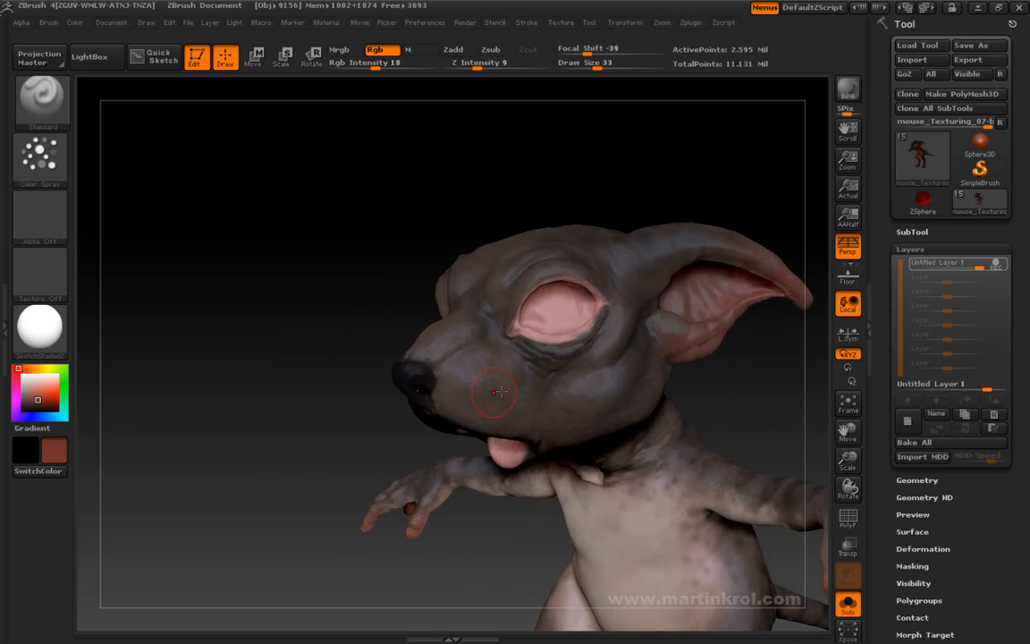
Add a light reddish tint to the top of the snout just behind the nose
left_click_drag(422, 343, 415, 345)
mouse_move(368, 323)
left_mouse_down()
mouse_move(383, 336)
mouse_move(392, 320)
left_mouse_up()
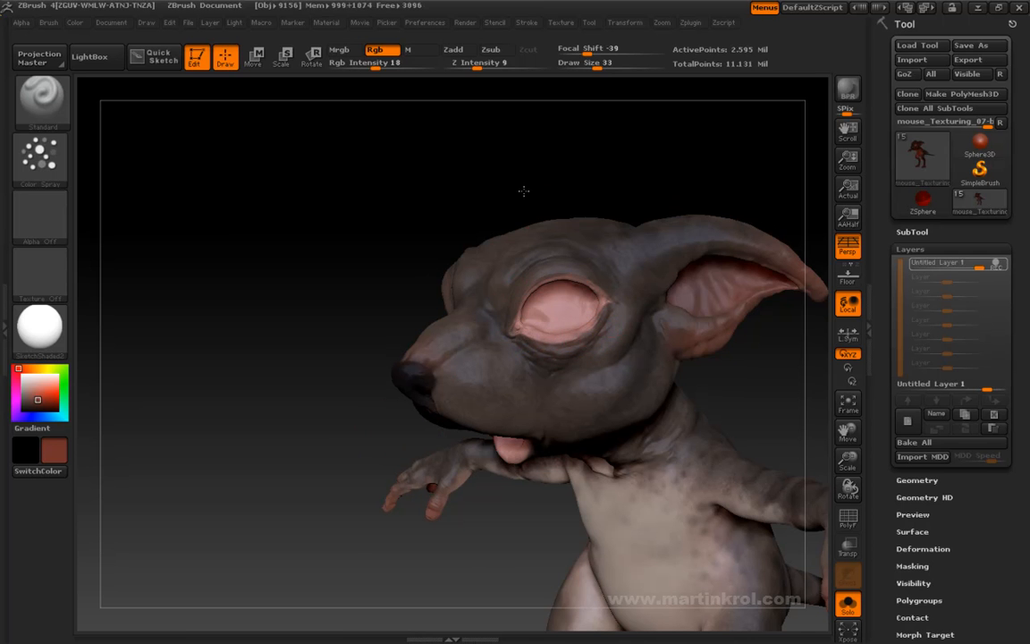
left_click_drag(515, 201, 576, 290)
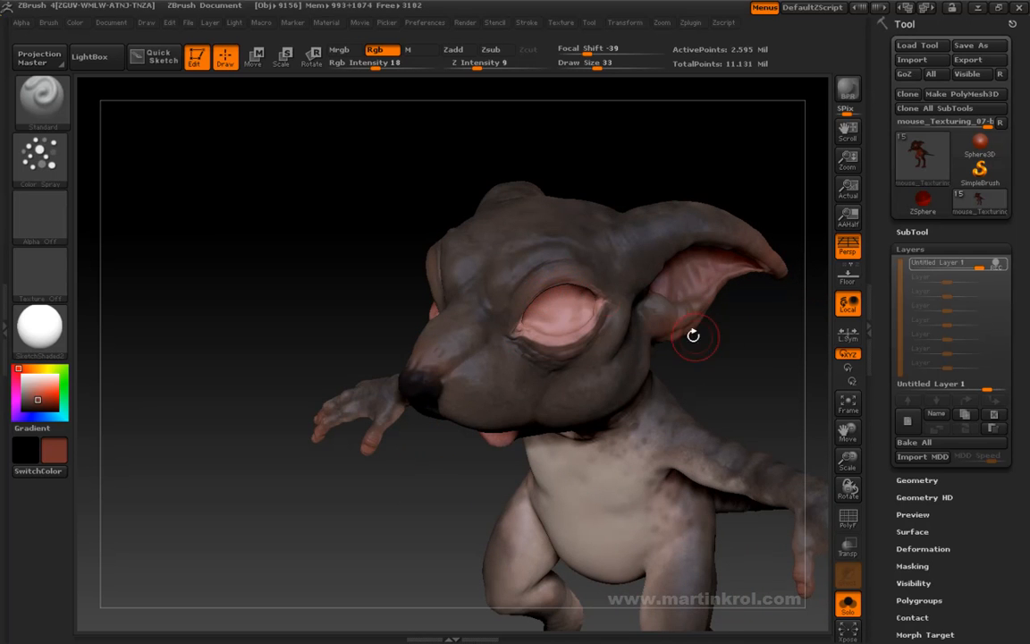
Paint a subtle reddish tint on the skin around the mouth and lower lip
left_click_drag(666, 344, 561, 277)
left_click_drag(299, 317, 350, 301)
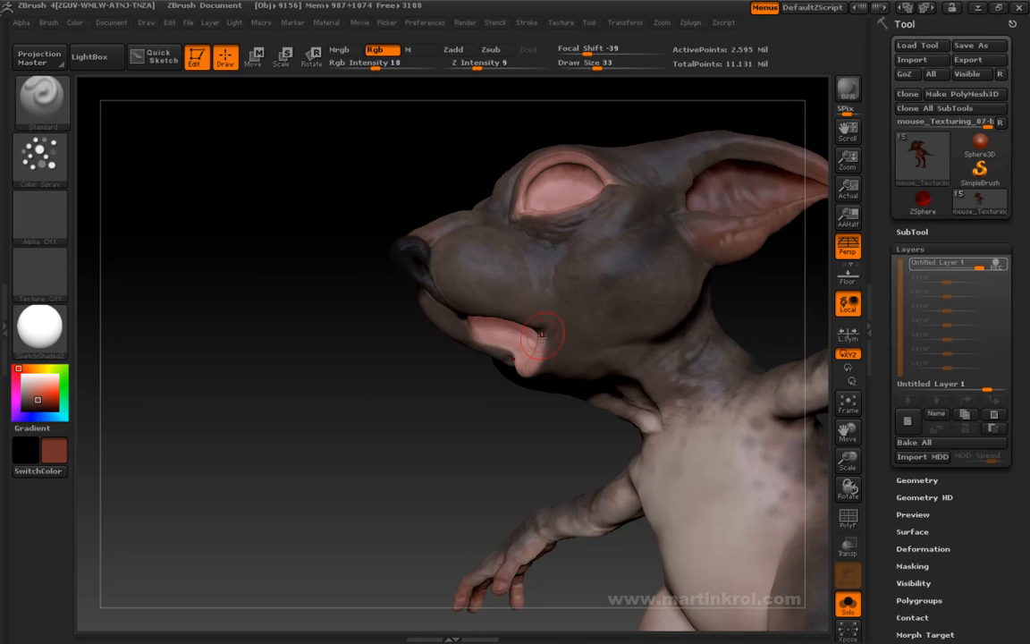
left_click_drag(426, 387, 468, 353)
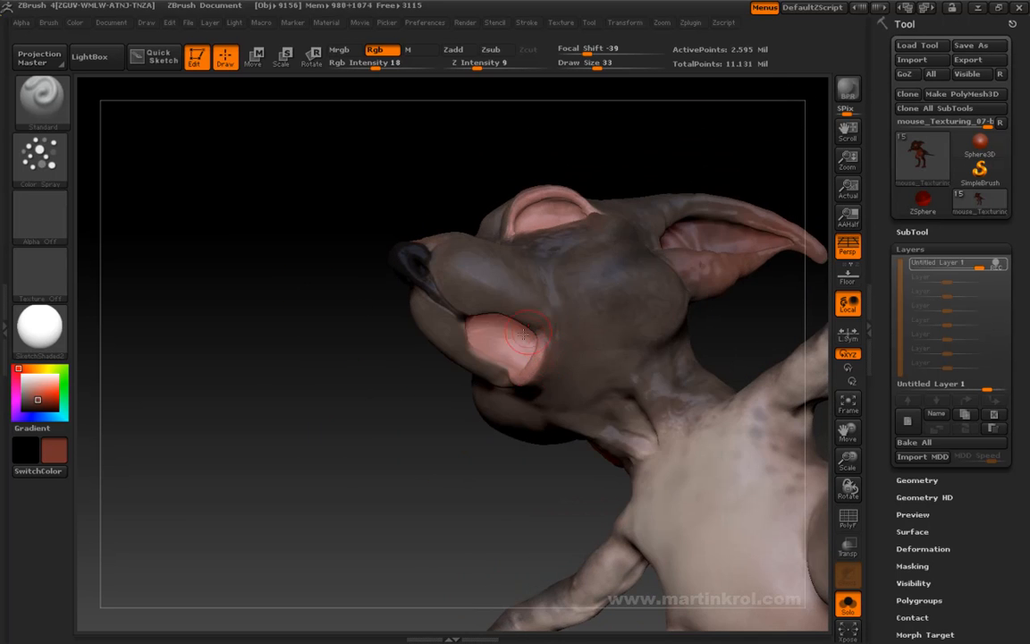
left_click_drag(448, 367, 502, 345)
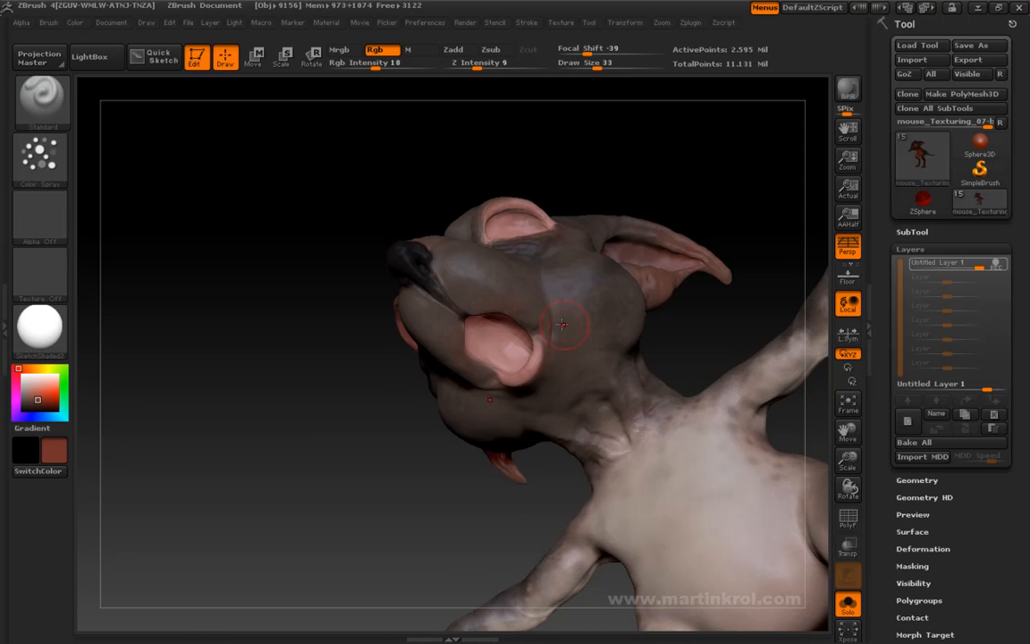
left_click_drag(712, 322, 568, 345)
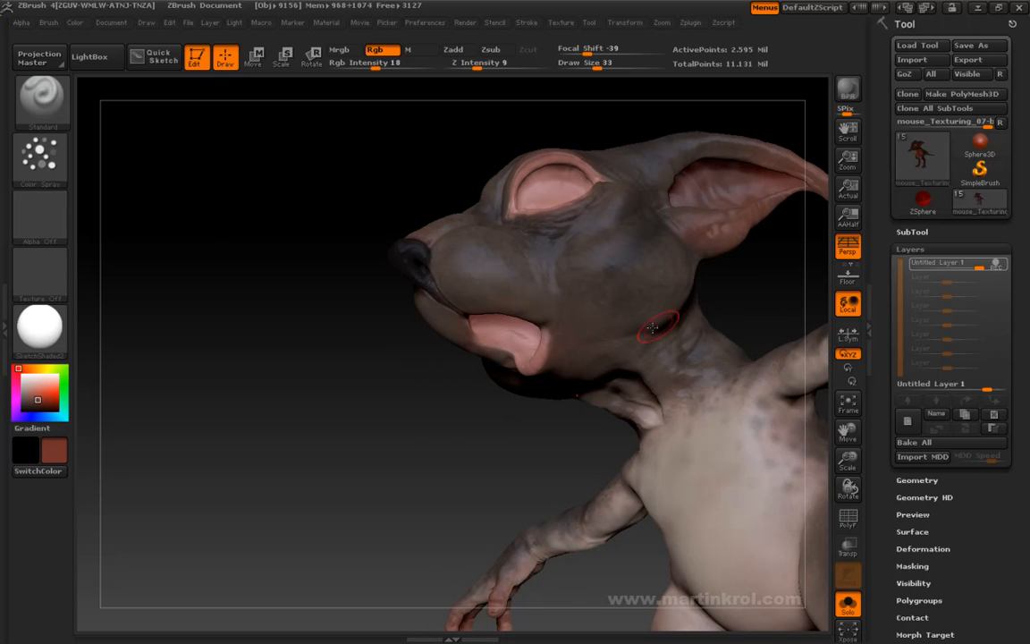
left_click_drag(461, 409, 540, 458)
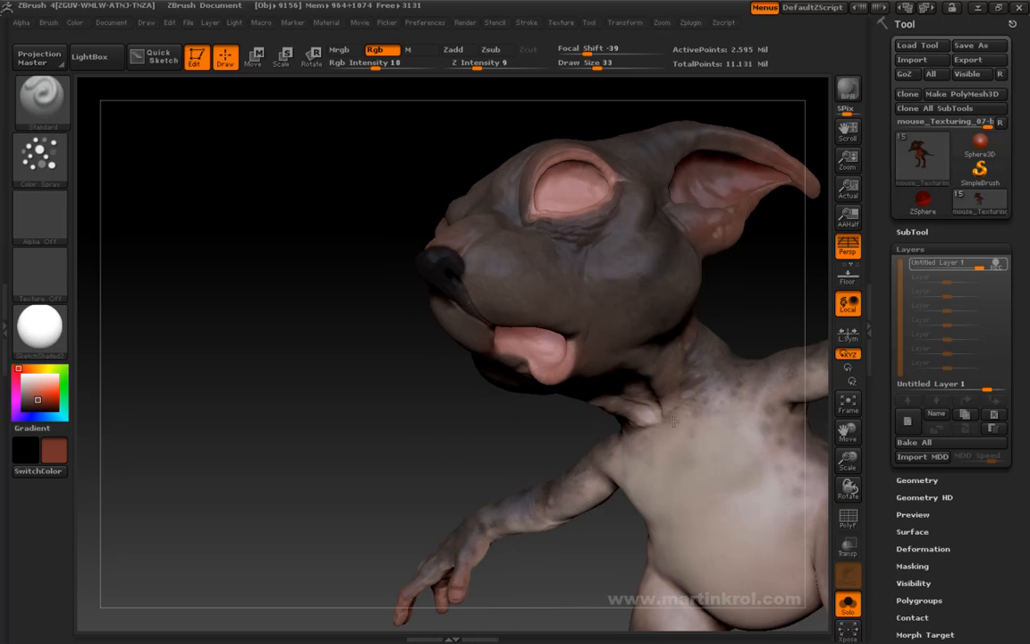
Paint a subtle reddish tint around the neck folds, shoulders and armpits
left_click_drag(761, 330, 691, 268, "alt")
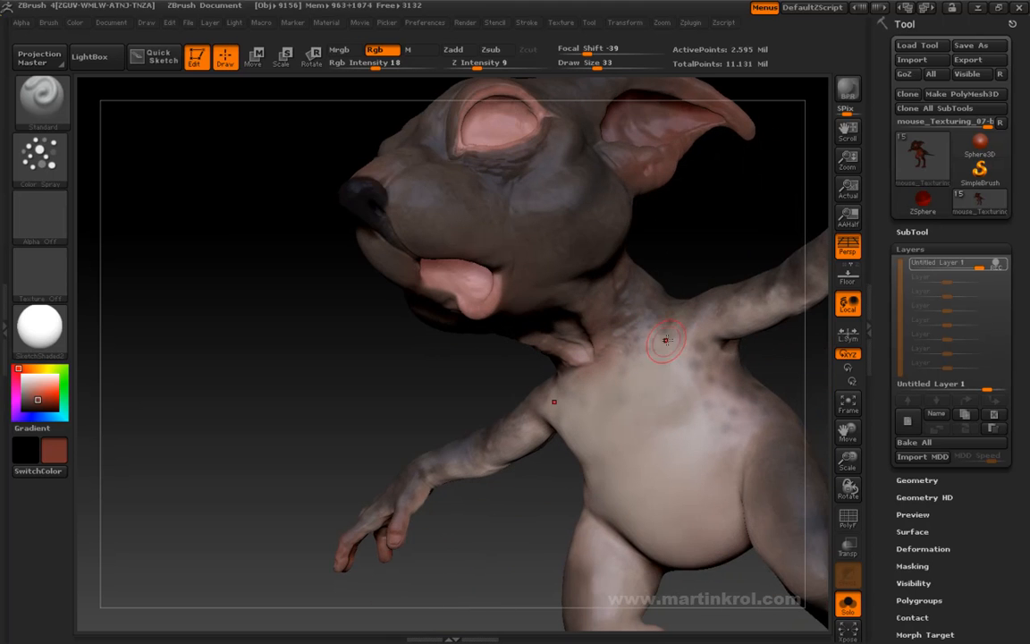
left_click_drag(703, 257, 632, 358)
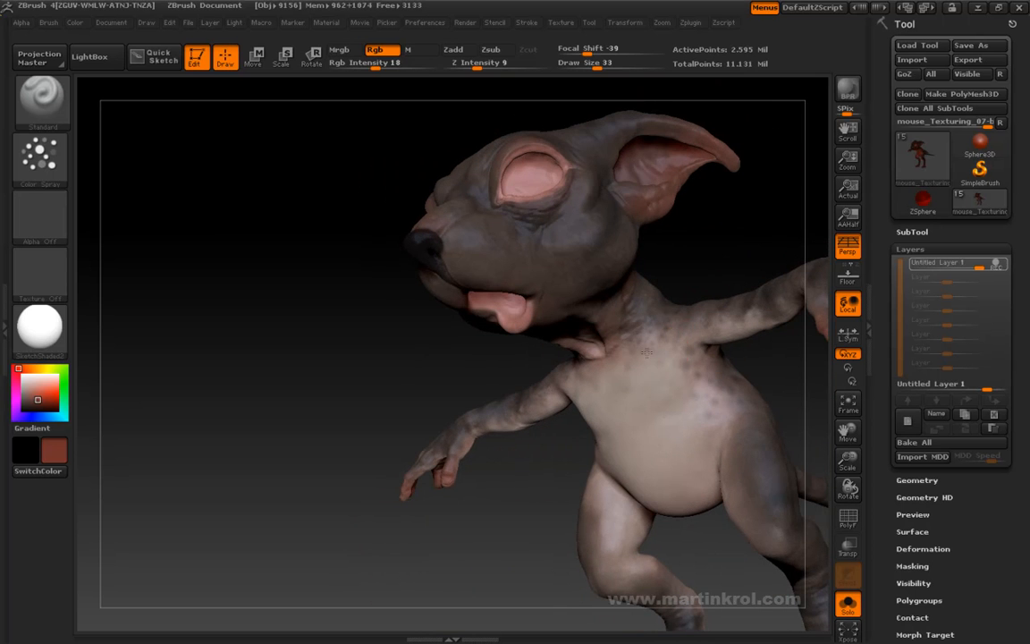
left_click_drag(770, 309, 701, 306)
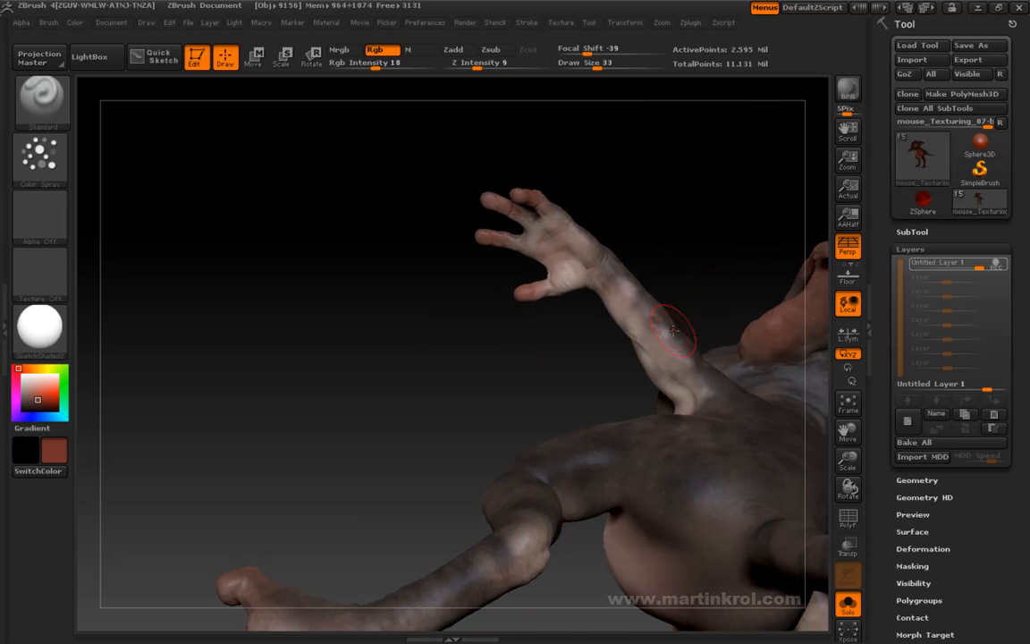
left_click_drag(684, 368, 695, 367)
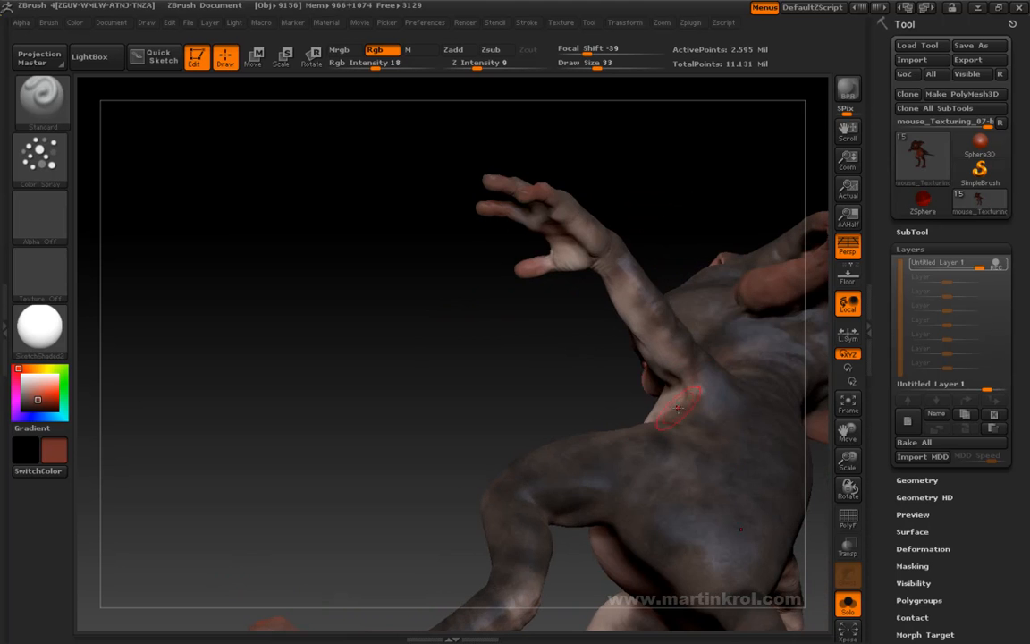
left_click_drag(561, 370, 748, 271)
left_click_drag(780, 344, 536, 496, "alt")
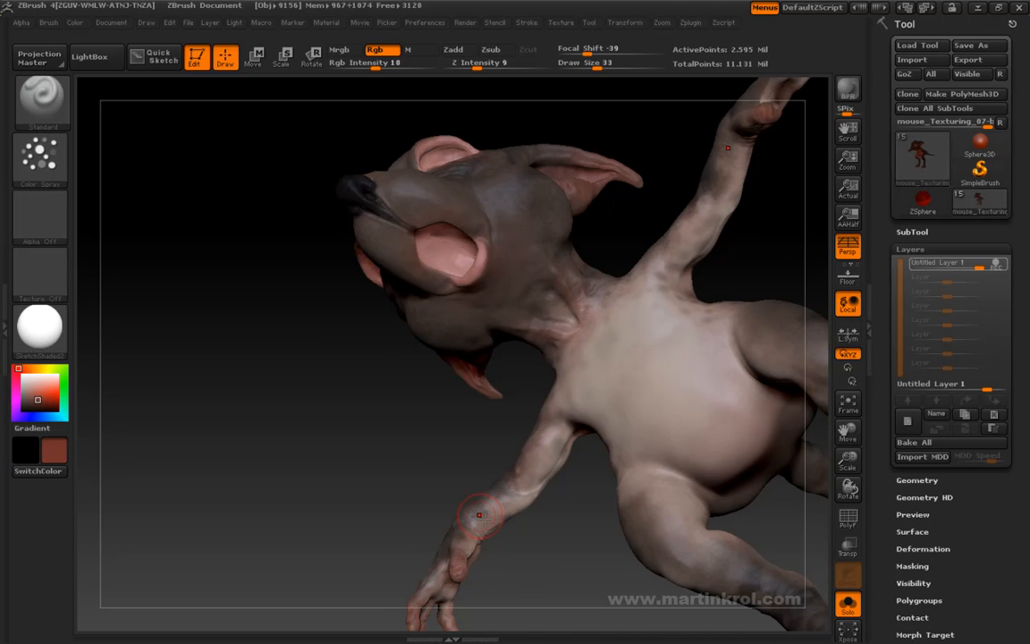
Add a faint reddish variation along the inner arms, chest and sides of the torso
left_click_drag(503, 502, 527, 475)
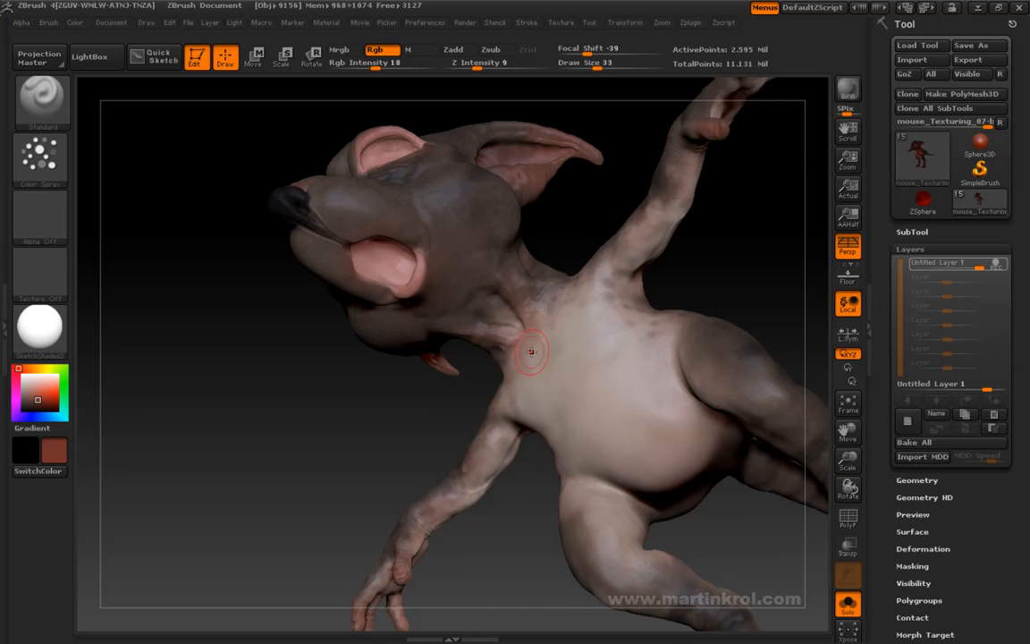
mouse_move(492, 447)
left_mouse_down()
mouse_move(524, 373)
mouse_move(494, 404)
left_mouse_up()
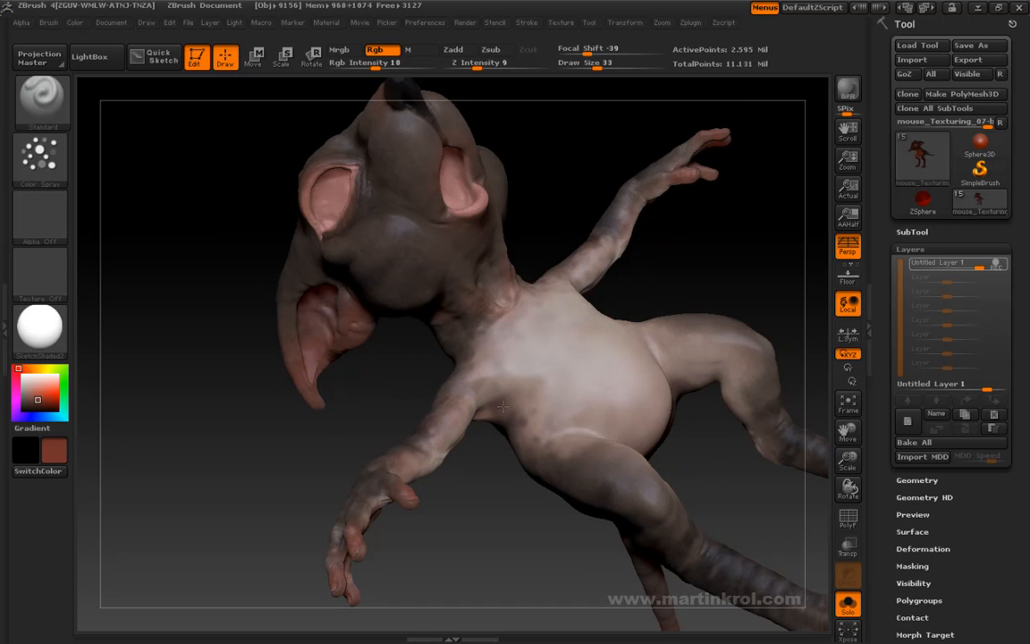
mouse_move(524, 452)
left_mouse_down()
mouse_move(570, 400)
mouse_move(678, 432)
mouse_move(558, 405)
left_mouse_up()
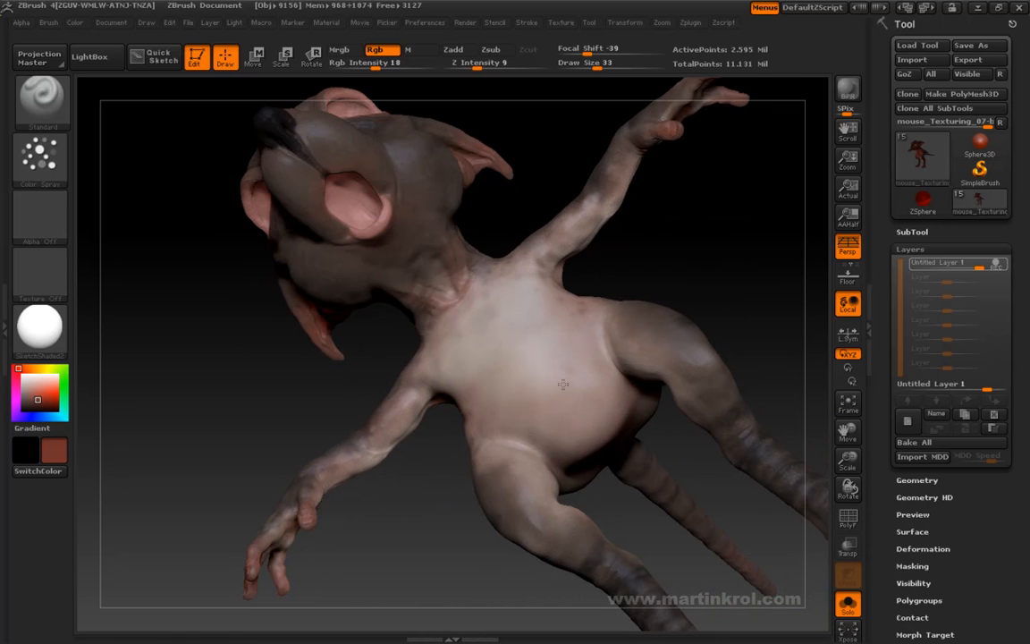
left_click_drag(467, 493, 494, 438)
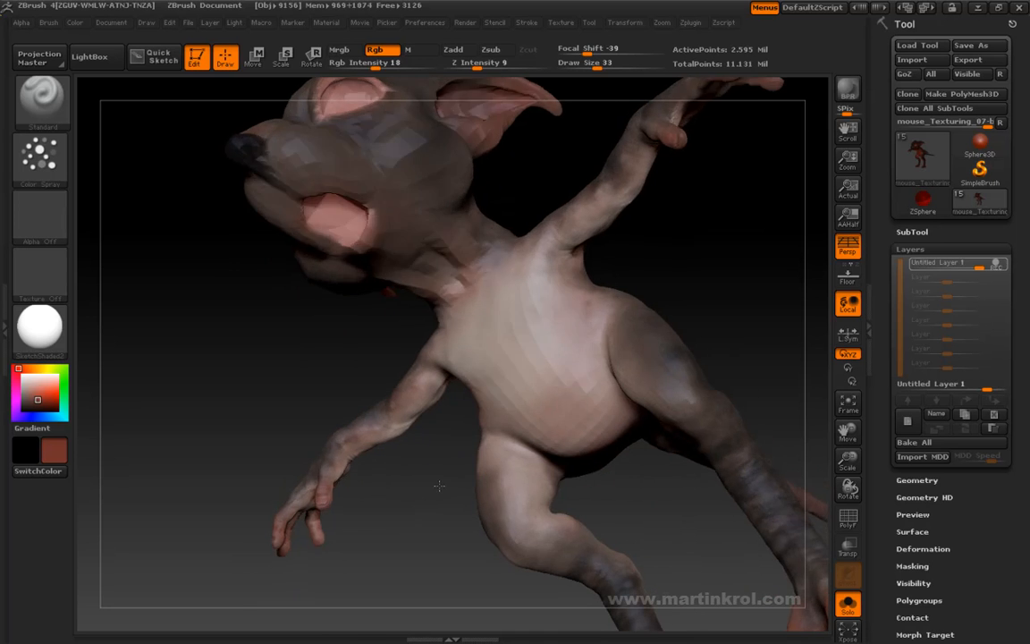
left_click_drag(434, 474, 494, 438)
mouse_move(541, 519)
left_mouse_down()
mouse_move(444, 452)
mouse_move(422, 537)
mouse_move(474, 527)
mouse_move(451, 501)
mouse_move(554, 389)
left_mouse_up()
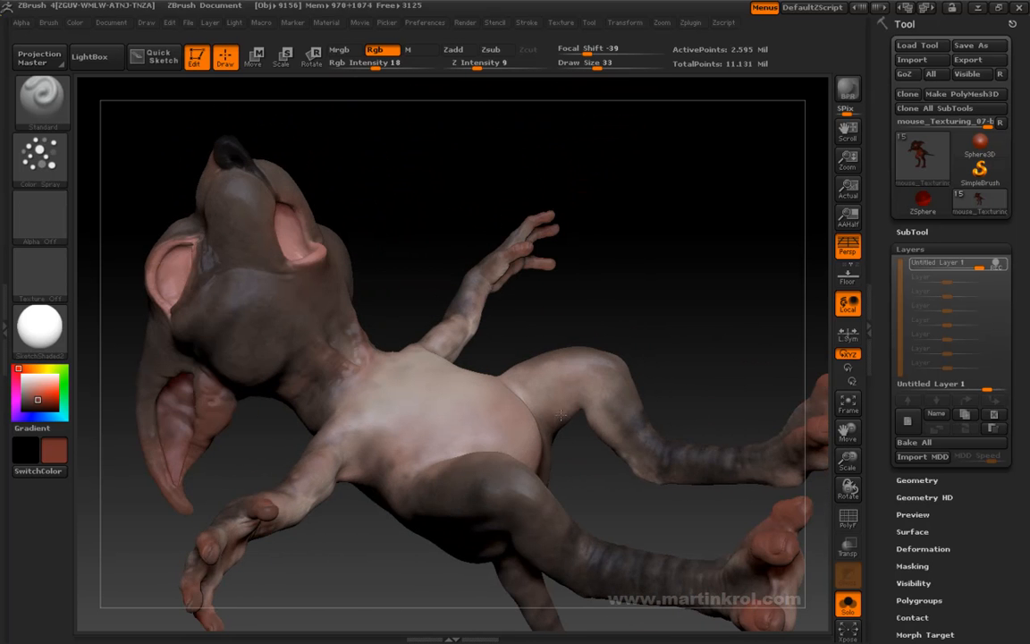
Extend the subtle reddish tint from the toes over the tops of the feet and the heels
left_click_drag(643, 442, 450, 498)
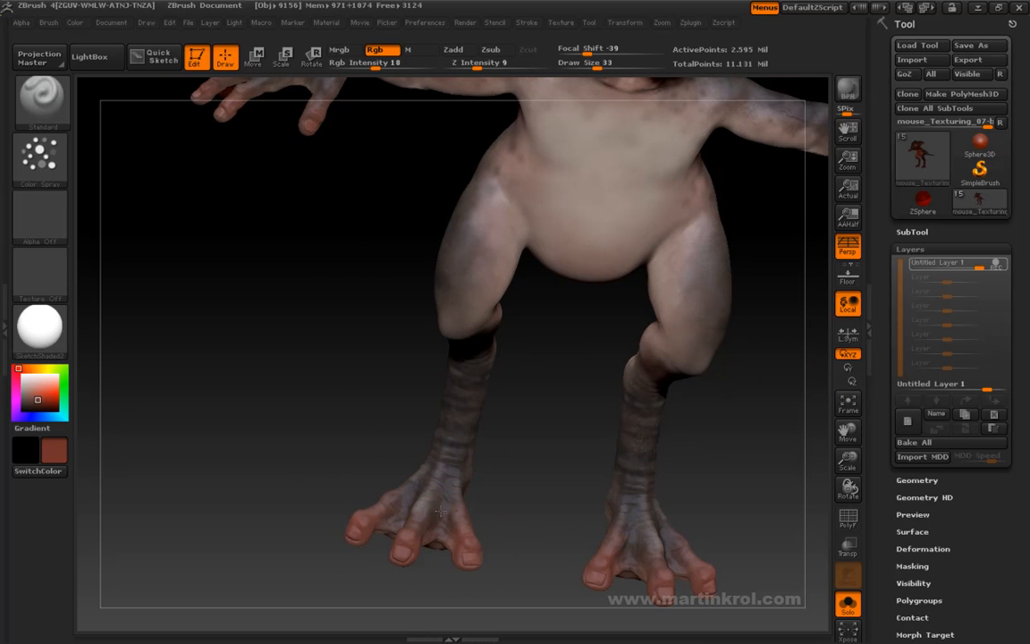
left_click_drag(418, 472, 591, 487)
left_click_drag(641, 458, 629, 463)
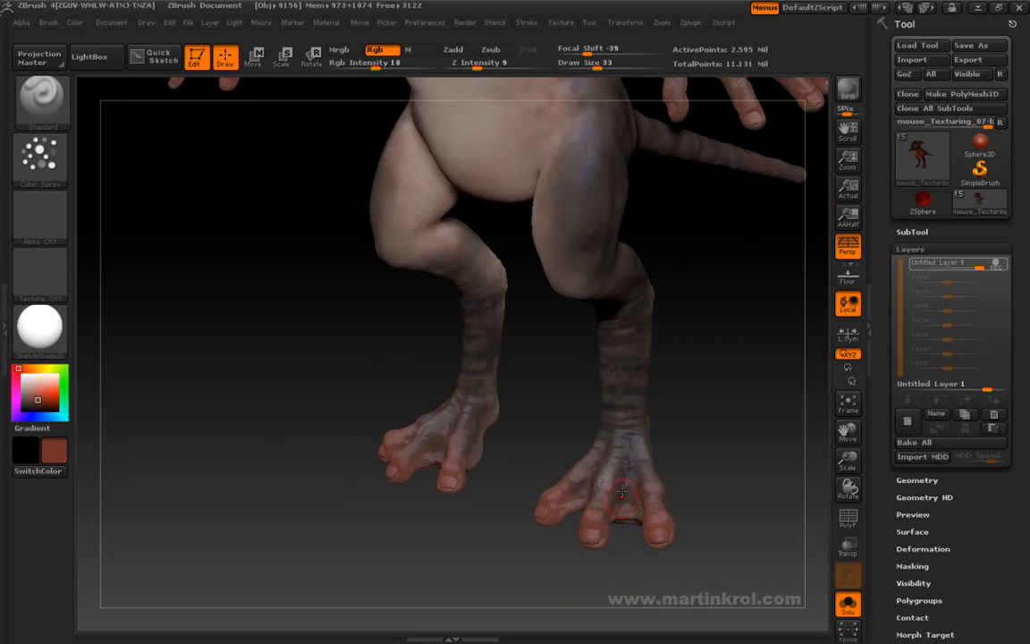
left_click_drag(632, 410, 650, 491)
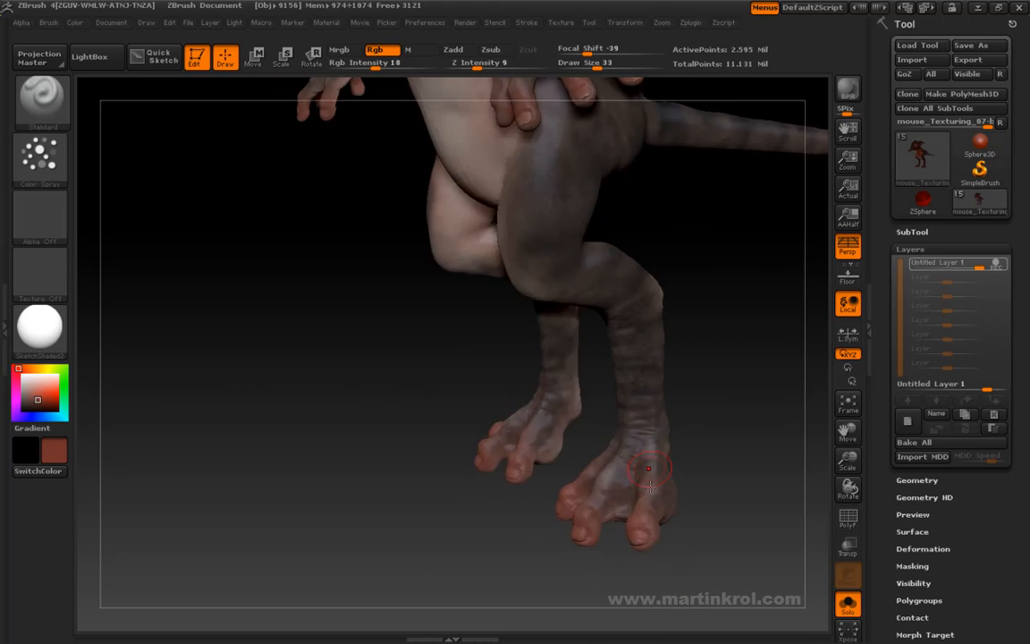
left_click_drag(745, 421, 505, 462)
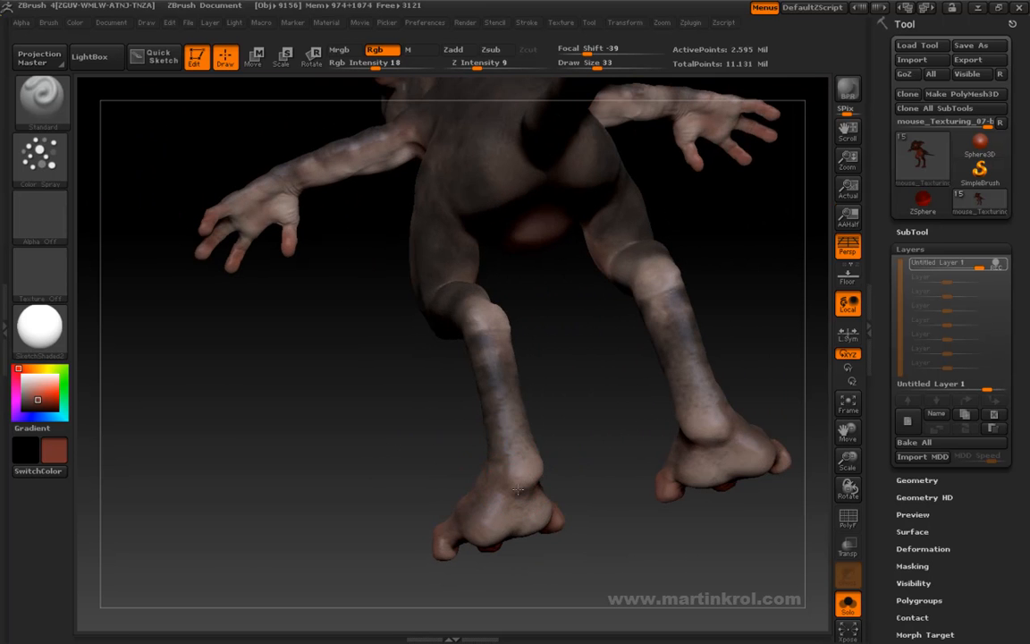
left_click_drag(709, 418, 631, 468)
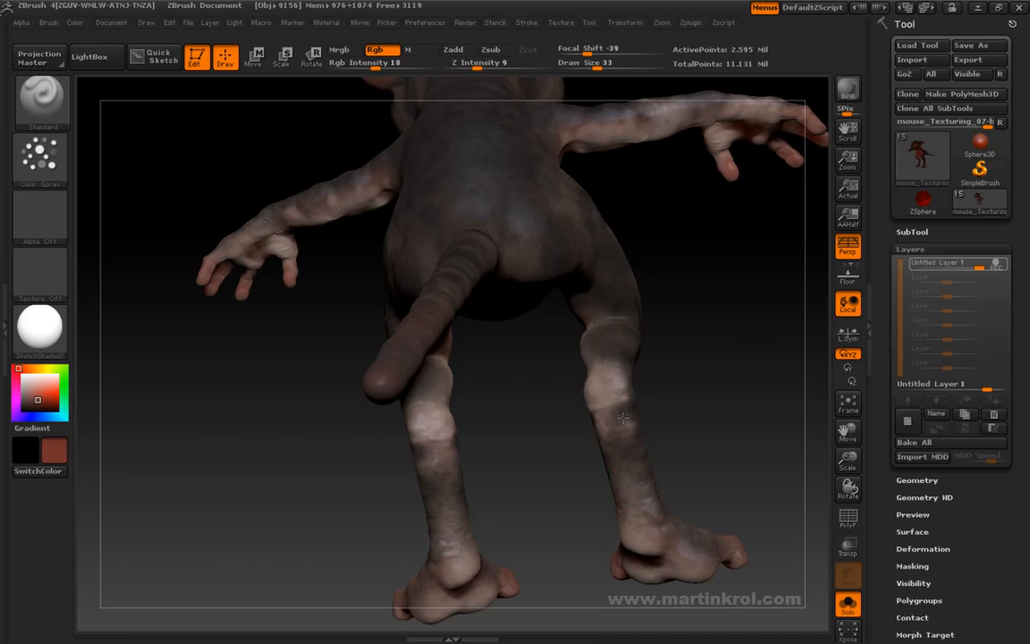
Review the tinted skin on the legs, tail, back and arms from behind and from the front
left_click_drag(387, 501, 413, 421)
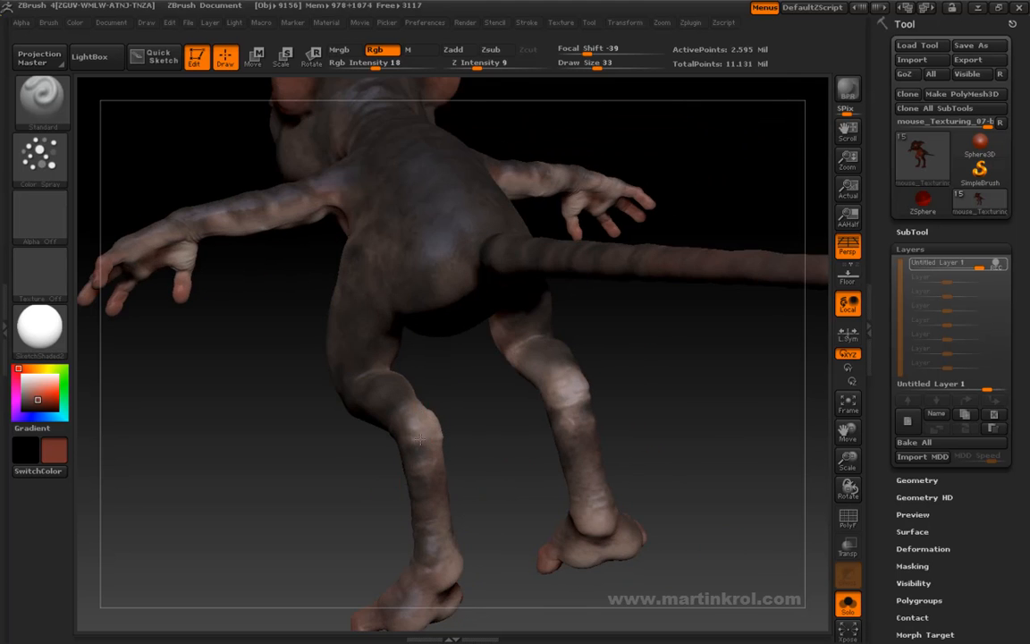
left_click_drag(487, 444, 657, 290)
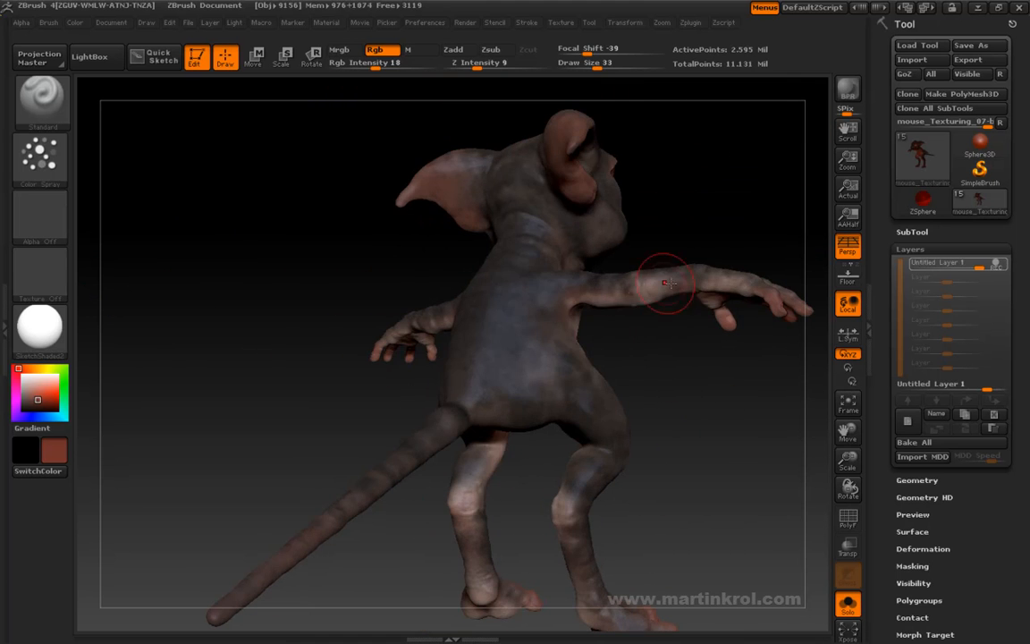
left_click_drag(731, 253, 702, 241)
left_click_drag(616, 413, 487, 431)
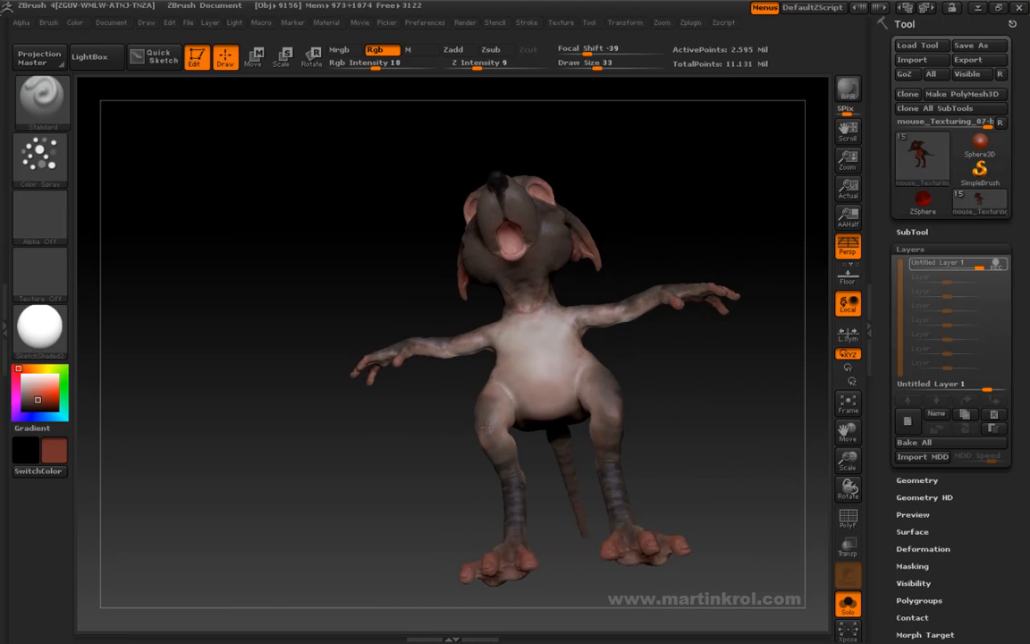
left_click_drag(643, 416, 705, 511)
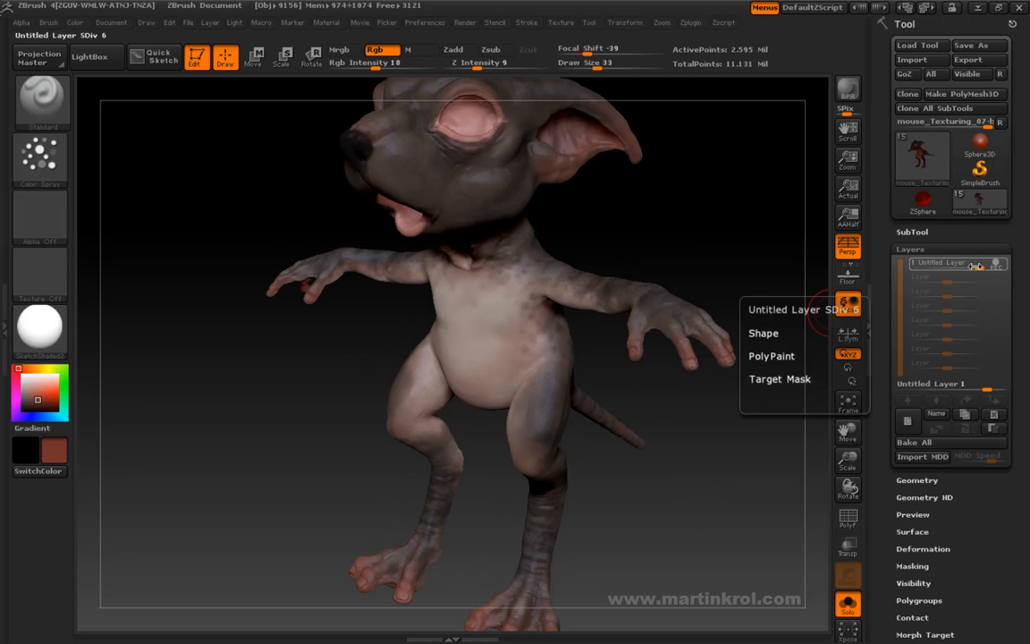
Lower the reddish paint layer's intensity to 0.1714 and check the effect on the character's back
mouse_move(977, 264)
left_mouse_down()
mouse_move(949, 263)
mouse_move(980, 263)
mouse_move(966, 263)
left_mouse_up()
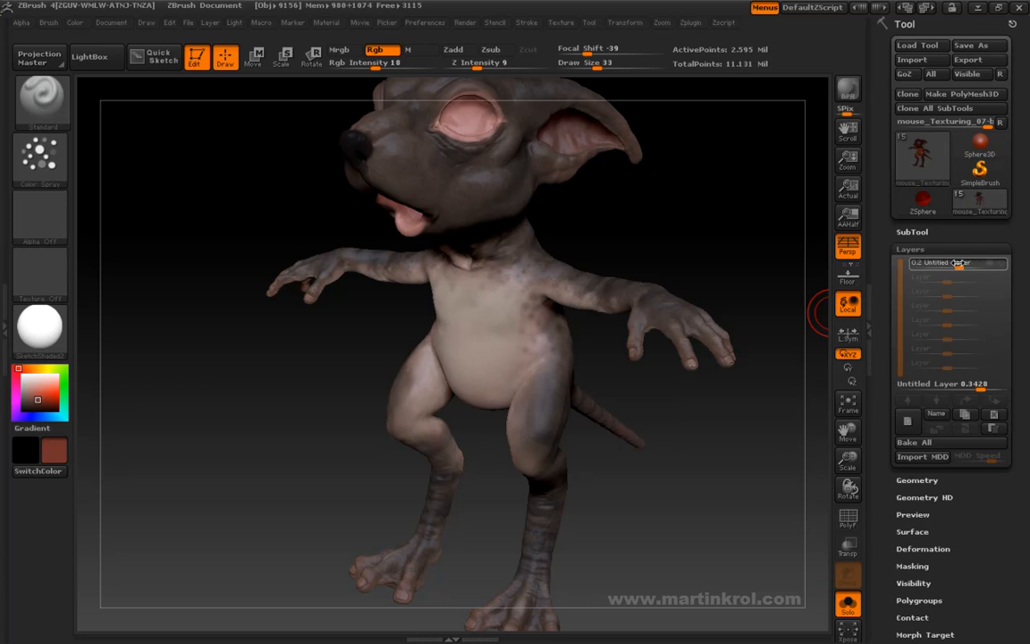
left_click_drag(977, 263, 963, 263)
left_click(955, 264)
left_click_drag(731, 355, 818, 279)
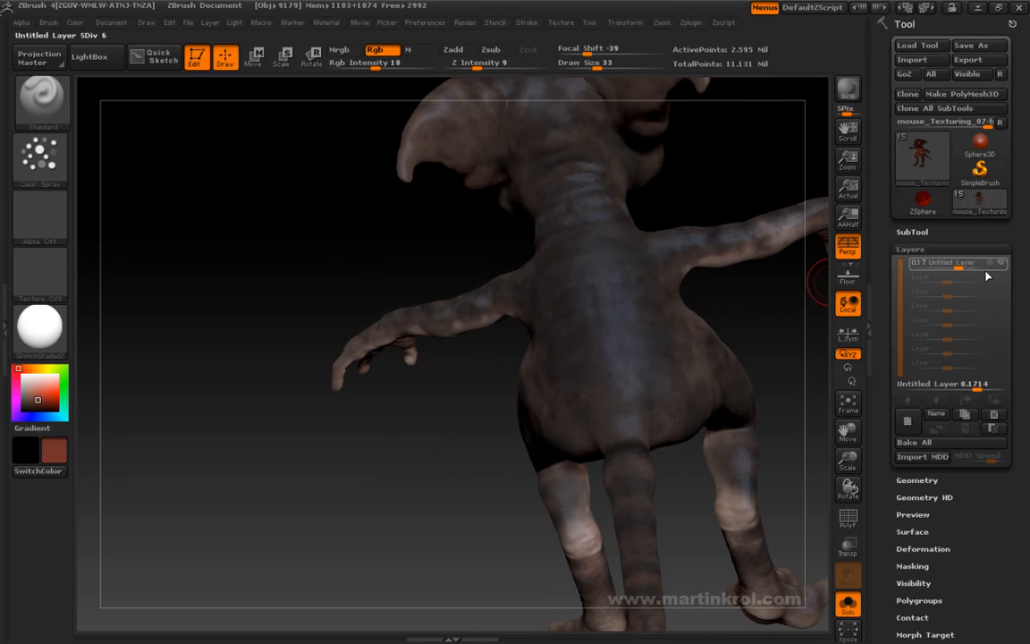
Raise the reddish layer's intensity to 0.3714 and check the hands and feet from the front
left_click_drag(960, 266, 965, 264)
left_click_drag(437, 430, 735, 439)
mouse_move(775, 338)
left_mouse_down()
mouse_move(775, 358)
mouse_move(780, 332)
left_mouse_up()
right_click(774, 366)
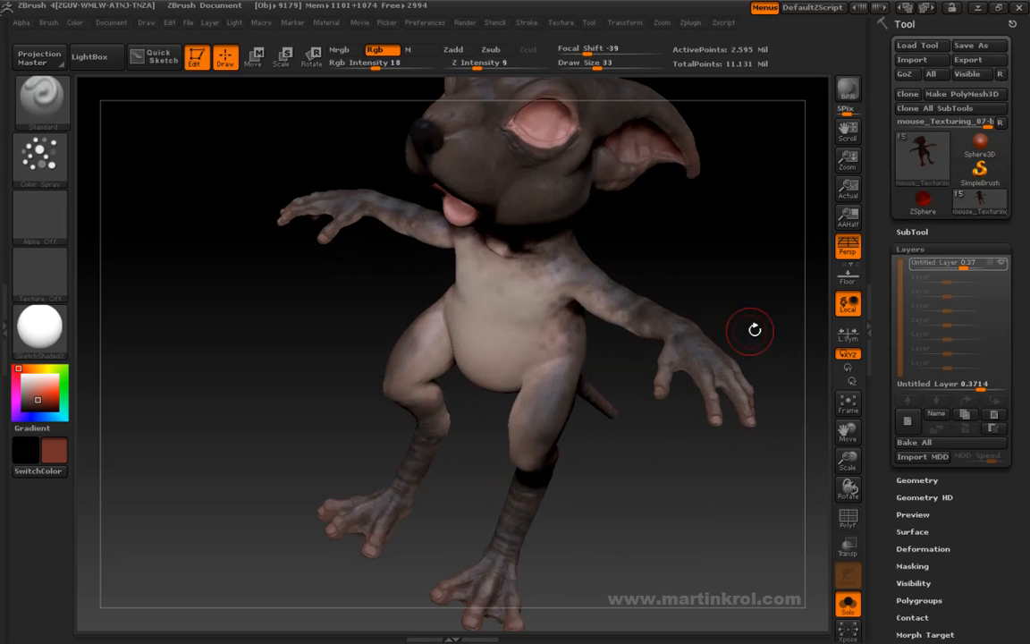
mouse_move(269, 384)
left_mouse_down()
mouse_move(253, 365)
mouse_move(243, 431)
mouse_move(227, 420)
mouse_move(241, 426)
mouse_move(236, 410)
mouse_move(201, 387)
mouse_move(362, 537)
left_mouse_up()
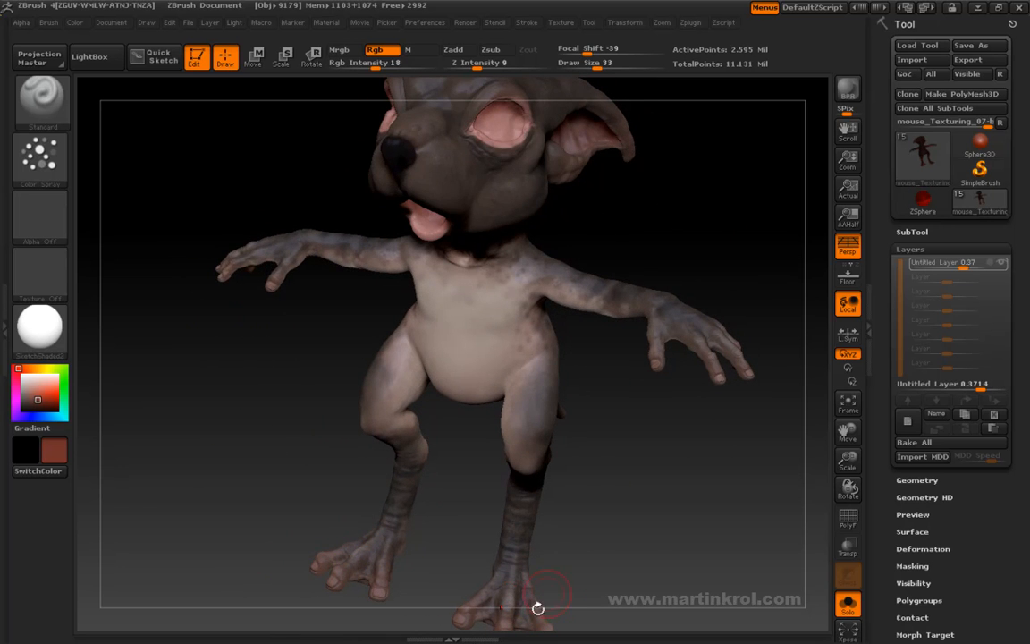
Reduce the reddish layer's intensity to 0.1428 and check the character from behind
left_click_drag(960, 265, 956, 266)
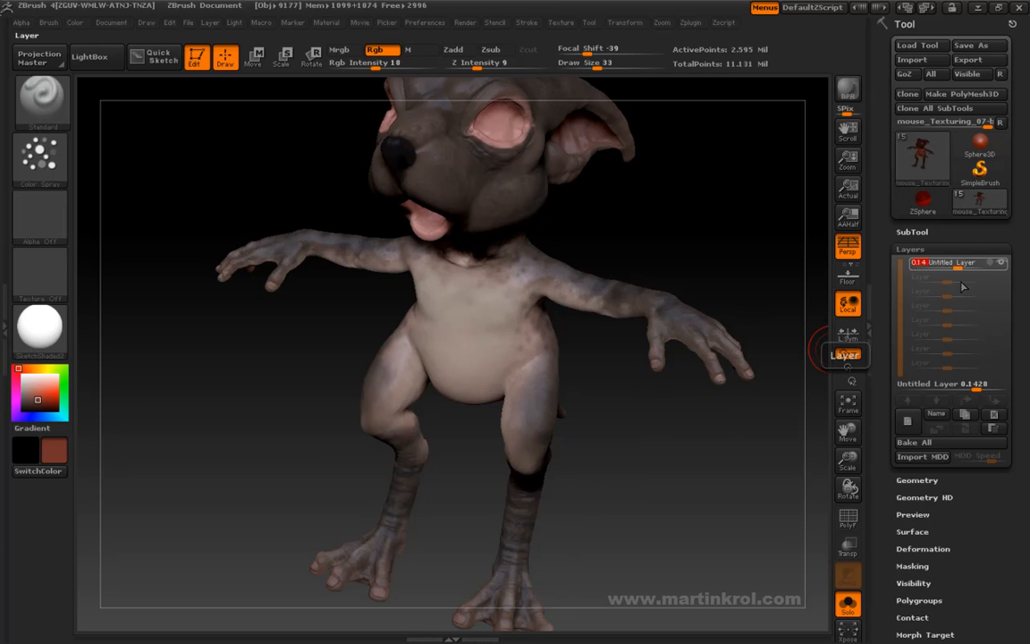
left_click_drag(717, 437, 447, 416)
left_click(959, 265)
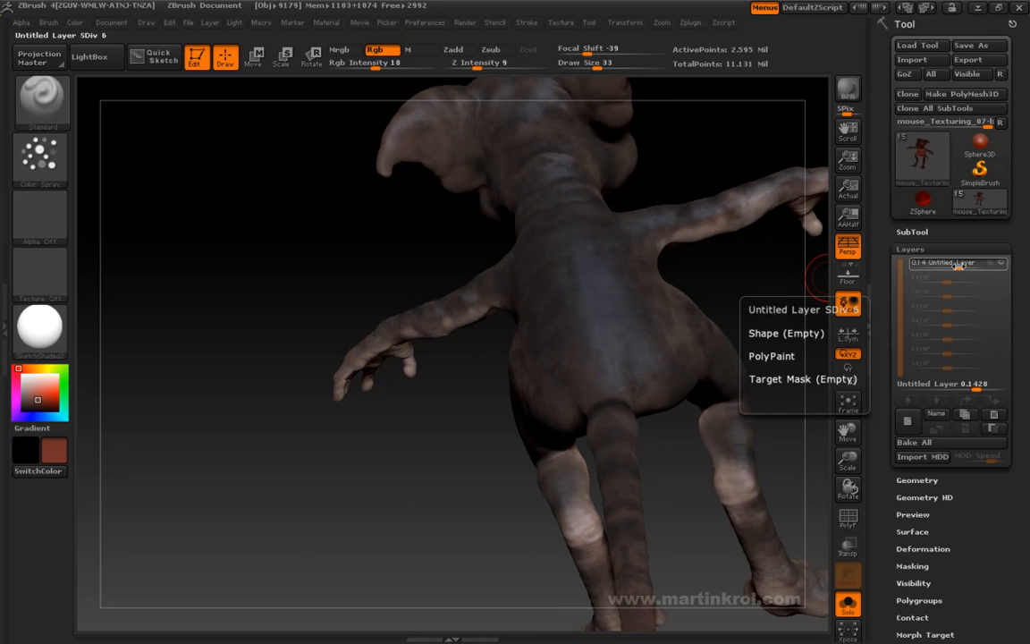
Set the reddish layer's intensity to 0.2285 and compare the fingers, toes and face from both sides
left_click_drag(958, 265, 960, 265)
mouse_move(761, 316)
left_mouse_down()
mouse_move(784, 301)
mouse_move(778, 317)
left_mouse_up()
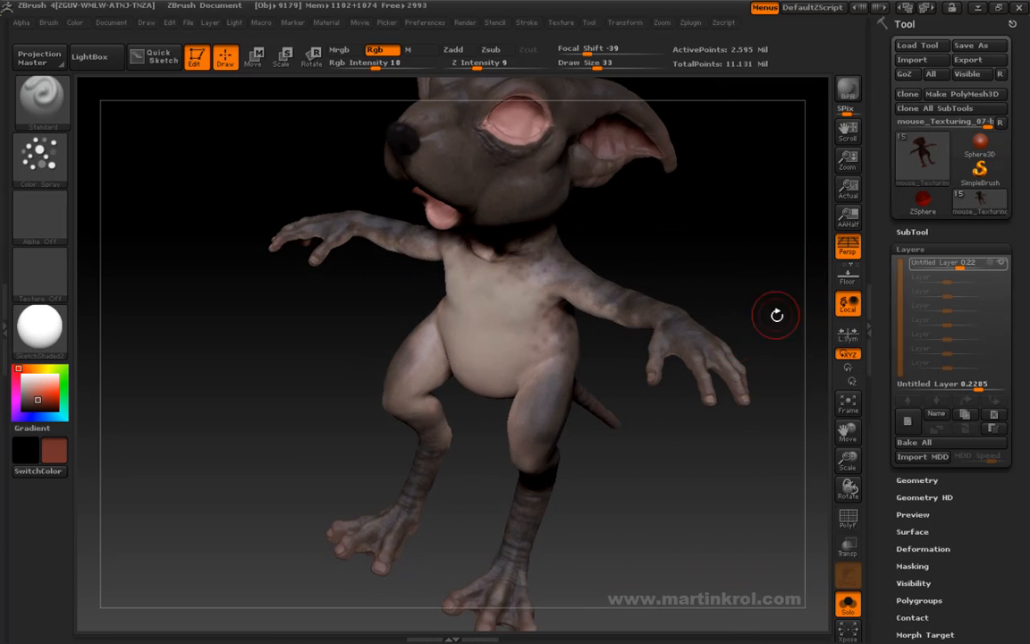
left_click_drag(677, 490, 664, 515)
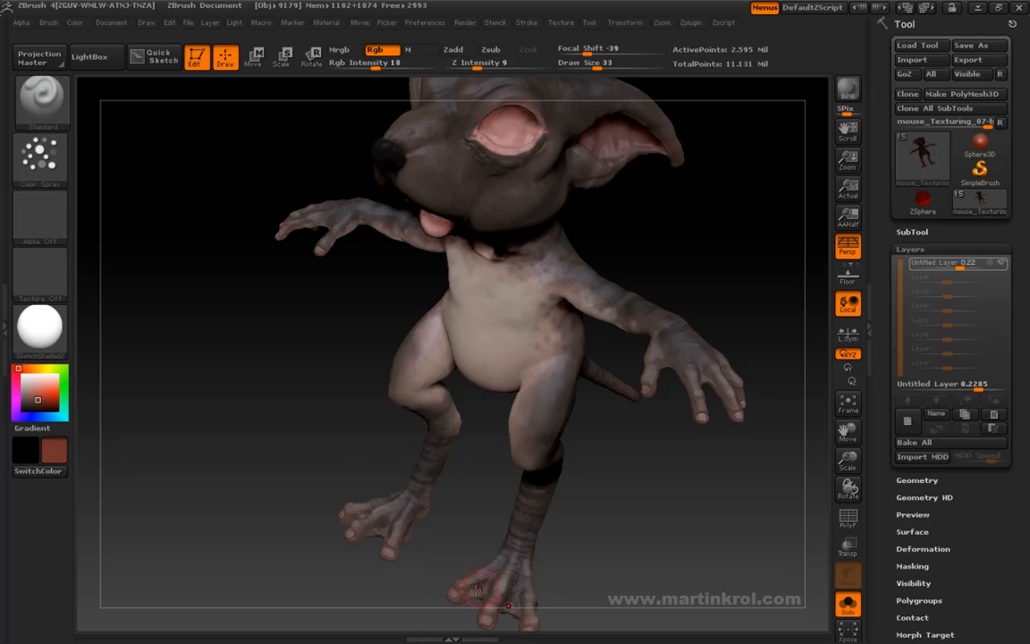
left_click_drag(676, 506, 710, 391)
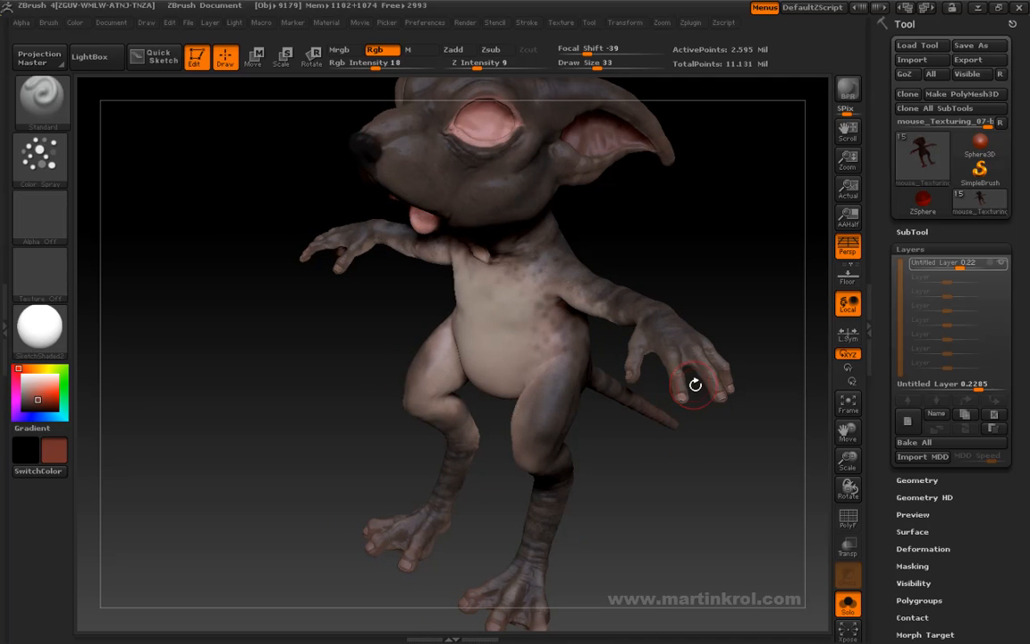
mouse_move(742, 404)
left_mouse_down()
mouse_move(785, 432)
mouse_move(665, 505)
left_mouse_up()
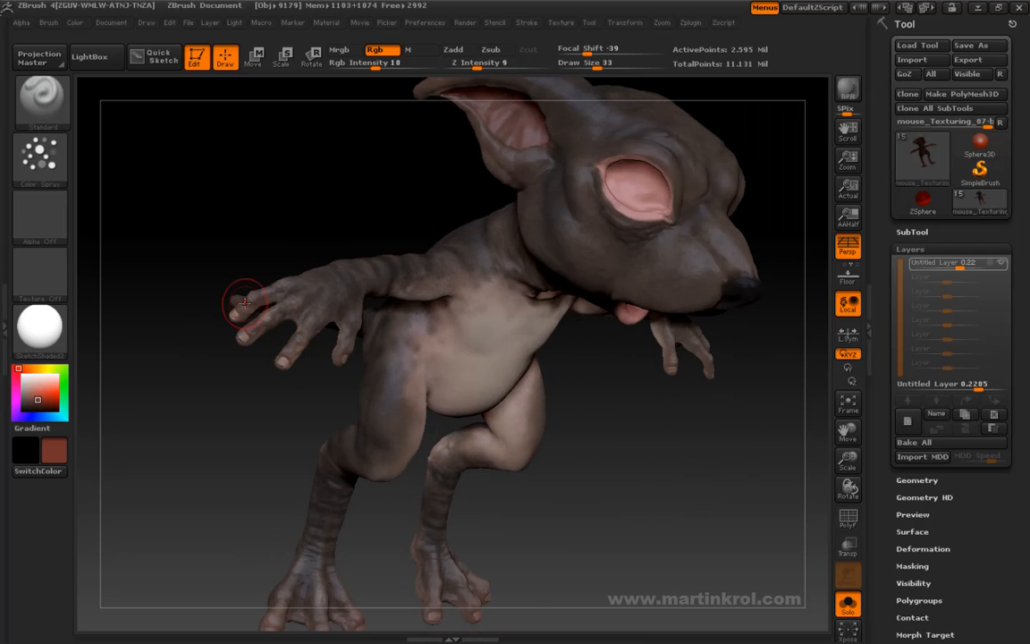
left_click_drag(789, 359, 612, 454)
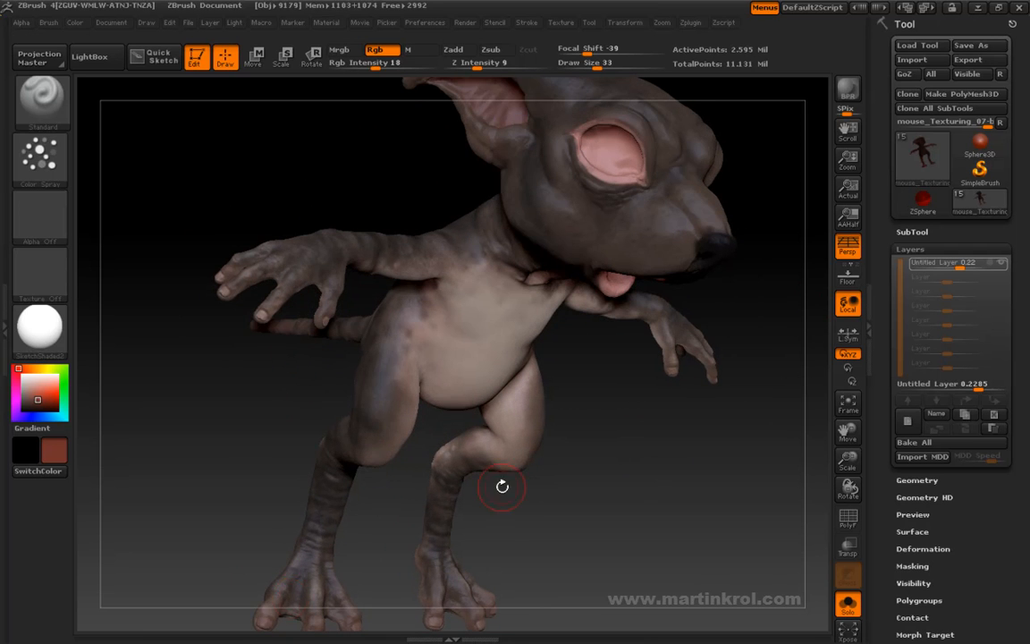
left_click_drag(633, 522, 568, 525)
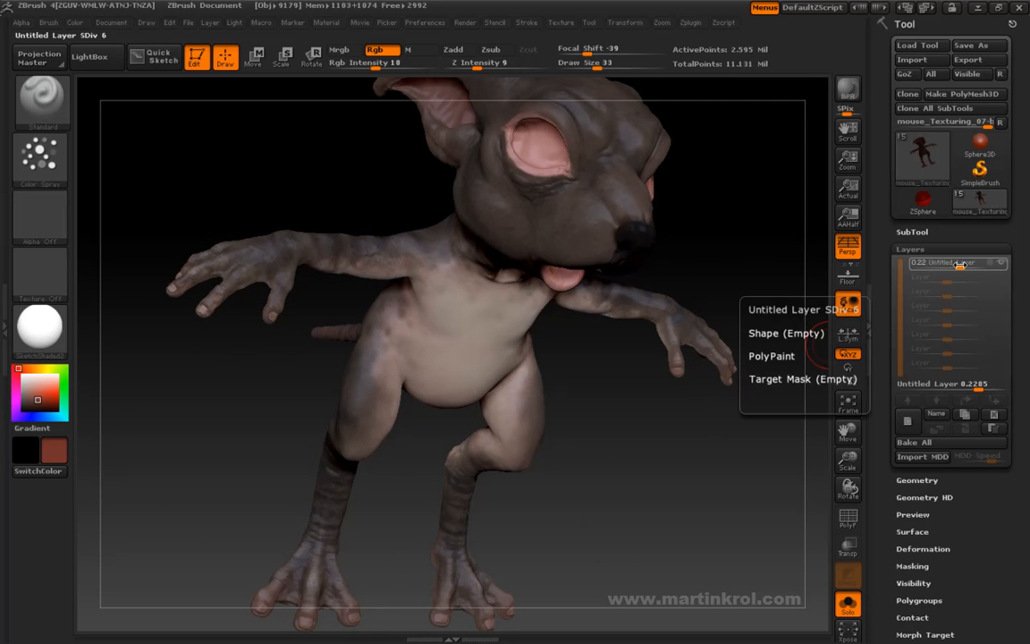
Set the reddish layer's intensity to 0.3142 and check the hands, ears and feet
left_click_drag(958, 264, 964, 264)
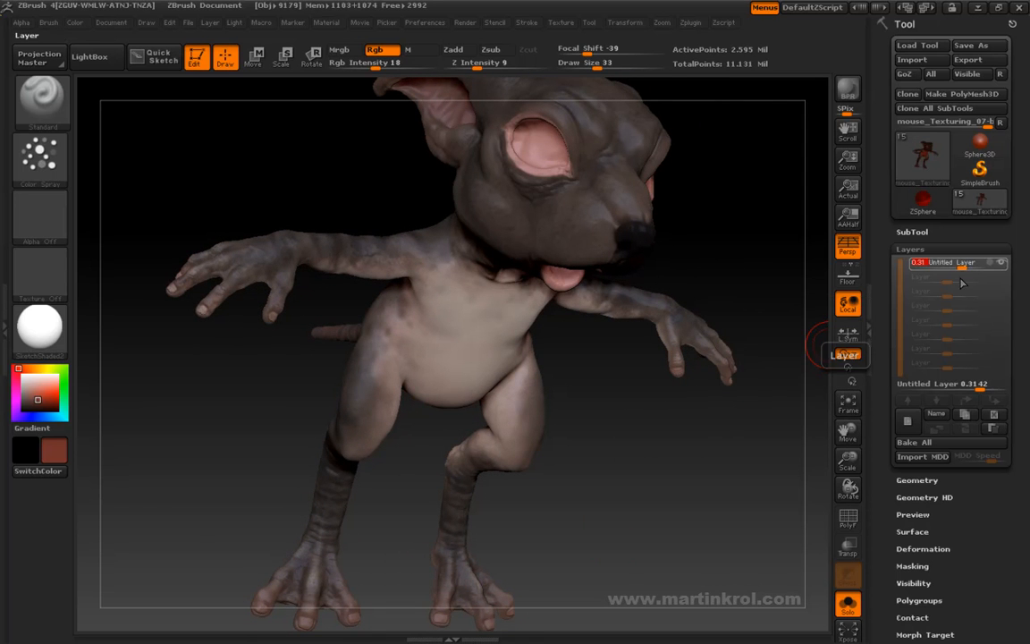
left_click_drag(600, 507, 437, 329)
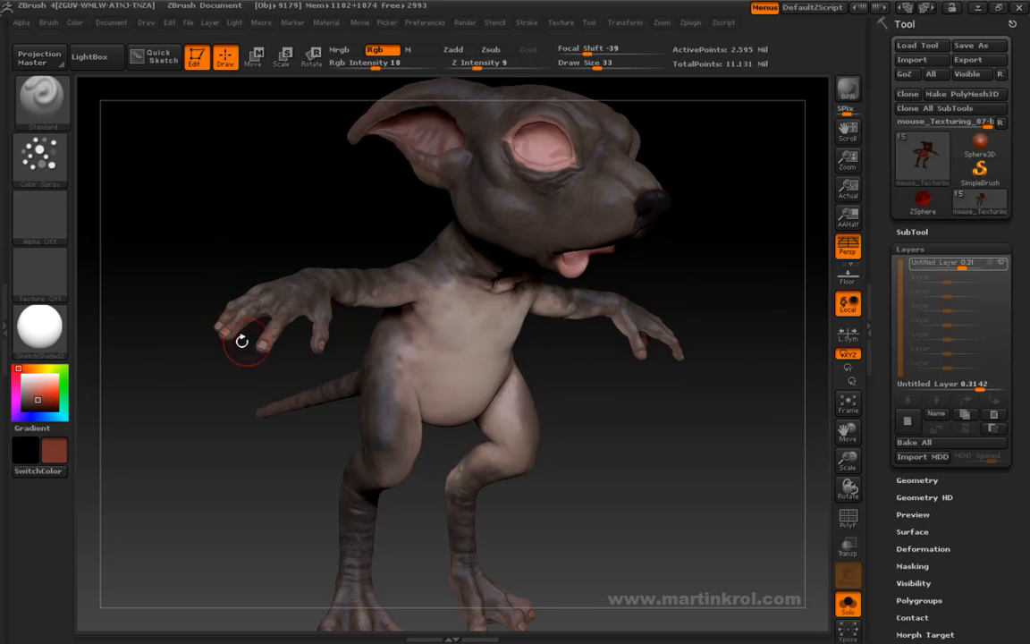
left_click_drag(252, 495, 214, 500)
Add a second paint layer and set up the brush with draw size 23 and a light salmon colour
mouse_move(634, 423)
left_mouse_down()
mouse_move(690, 386)
mouse_move(672, 430)
mouse_move(673, 421)
mouse_move(668, 512)
mouse_move(683, 501)
mouse_move(731, 286)
mouse_move(682, 437)
mouse_move(710, 418)
mouse_move(689, 343)
mouse_move(773, 307)
left_mouse_up()
key("space")
mouse_move(725, 310)
left_mouse_down()
mouse_move(761, 299)
mouse_move(766, 278)
mouse_move(770, 287)
mouse_move(667, 379)
mouse_move(674, 409)
left_mouse_up()
left_click_drag(655, 396, 588, 276)
left_click_drag(711, 345, 619, 285)
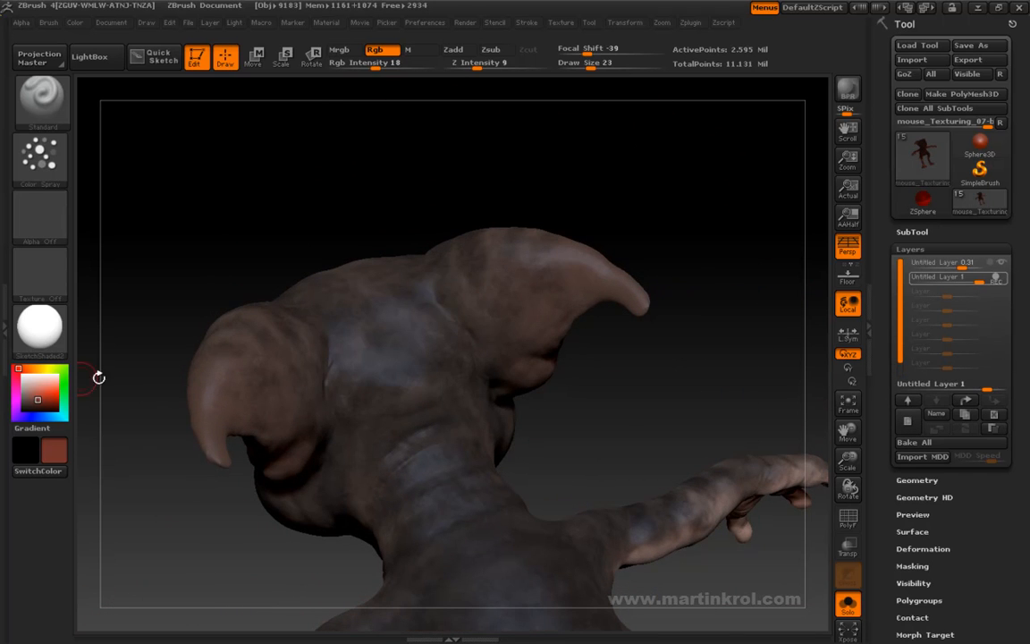
left_click_drag(40, 404, 36, 389)
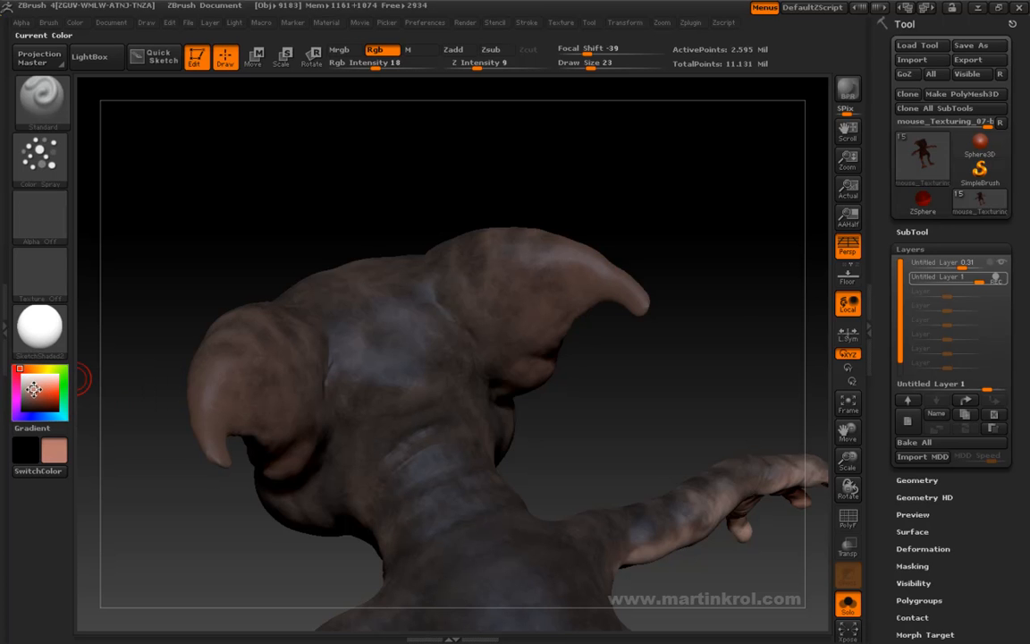
Set the draw size to 27 and paint light salmon over the ear tips from behind
key("space")
left_click_drag(639, 305, 677, 307)
left_click_drag(677, 306, 618, 295)
key("space")
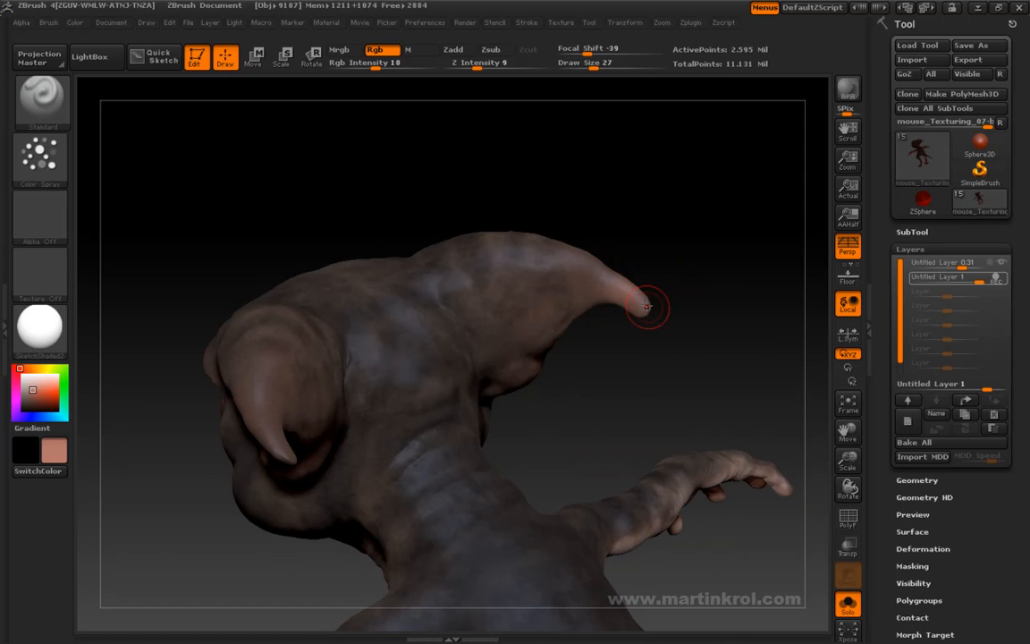
left_click_drag(696, 259, 407, 269)
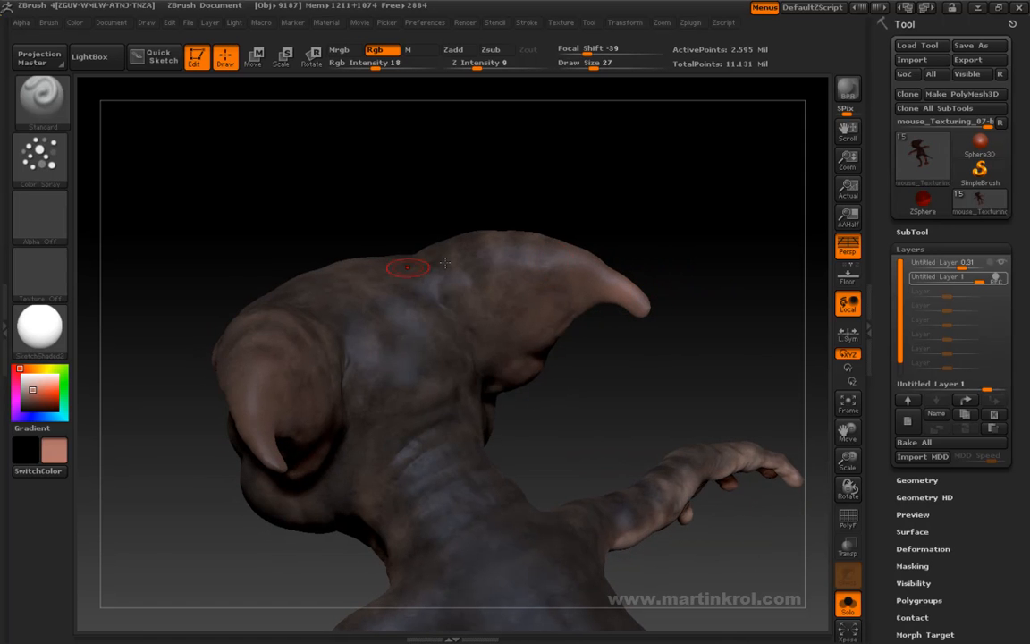
left_click(41, 213)
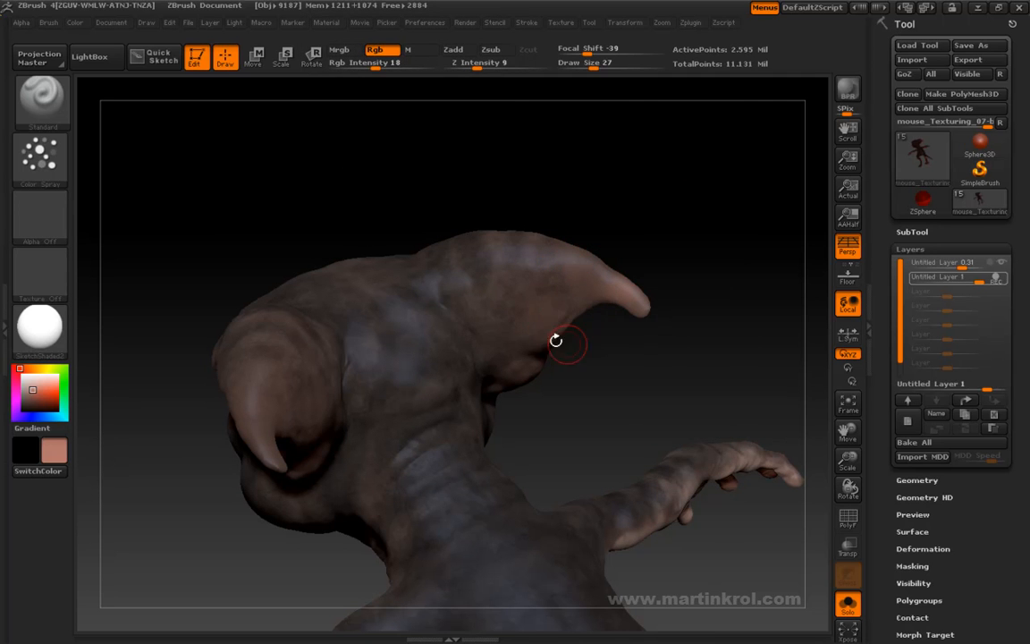
Paint light salmon along the outer rims, lower lobes and backs of the ears
left_click_drag(554, 322, 559, 351)
left_click_drag(706, 346, 580, 376)
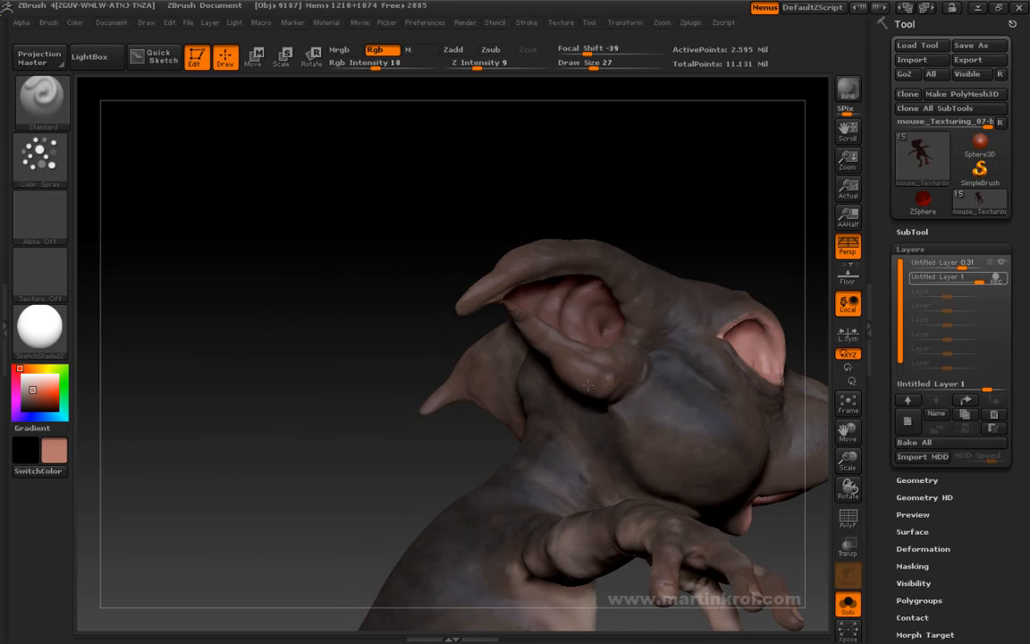
mouse_move(355, 417)
left_mouse_down()
mouse_move(536, 425)
mouse_move(715, 359)
mouse_move(695, 287)
mouse_move(485, 327)
left_mouse_up()
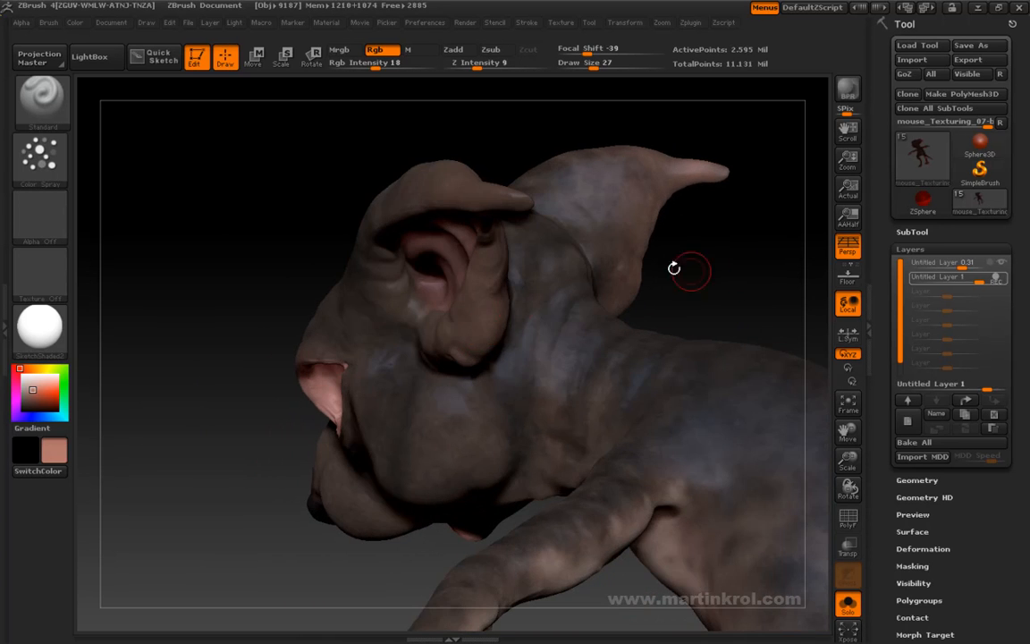
left_click_drag(544, 285, 580, 287)
mouse_move(487, 358)
left_mouse_down()
mouse_move(414, 414)
mouse_move(428, 274)
mouse_move(390, 237)
mouse_move(435, 276)
mouse_move(404, 307)
mouse_move(603, 277)
mouse_move(532, 317)
left_mouse_up()
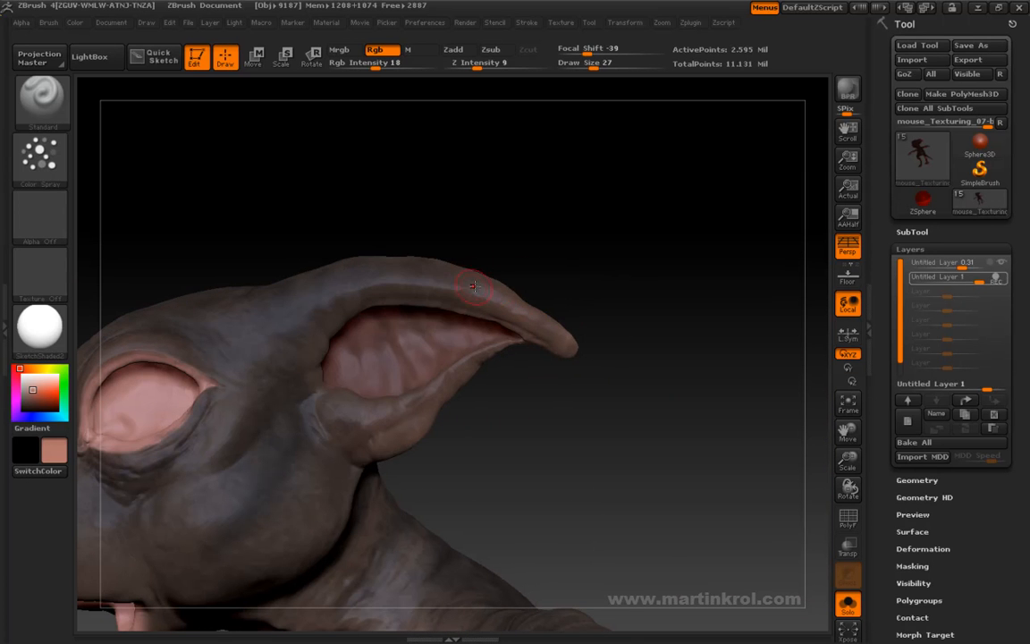
left_click_drag(460, 297, 478, 335)
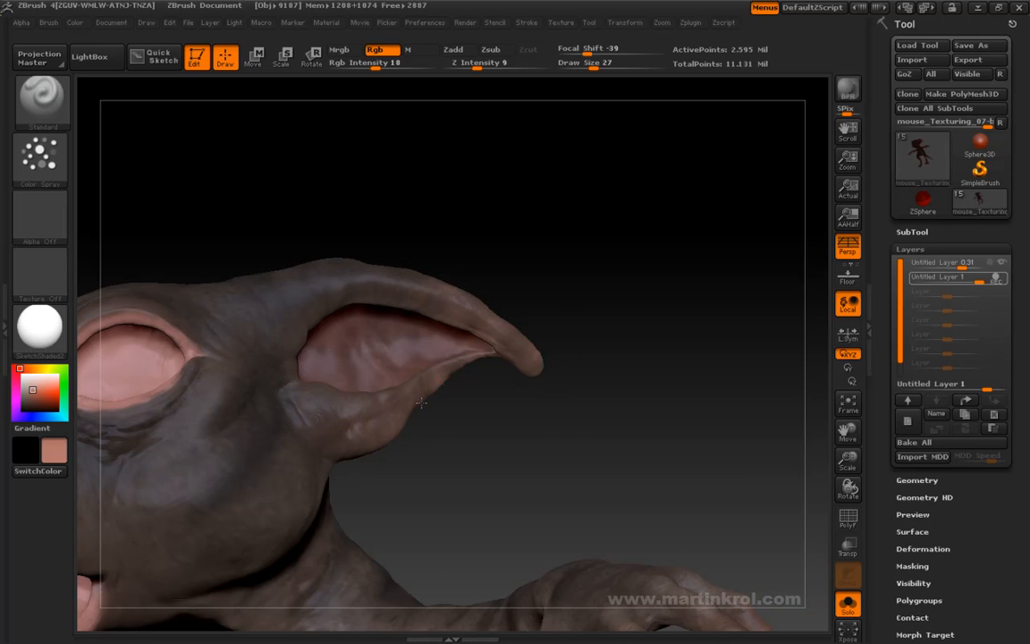
left_click_drag(420, 408, 476, 386, "alt")
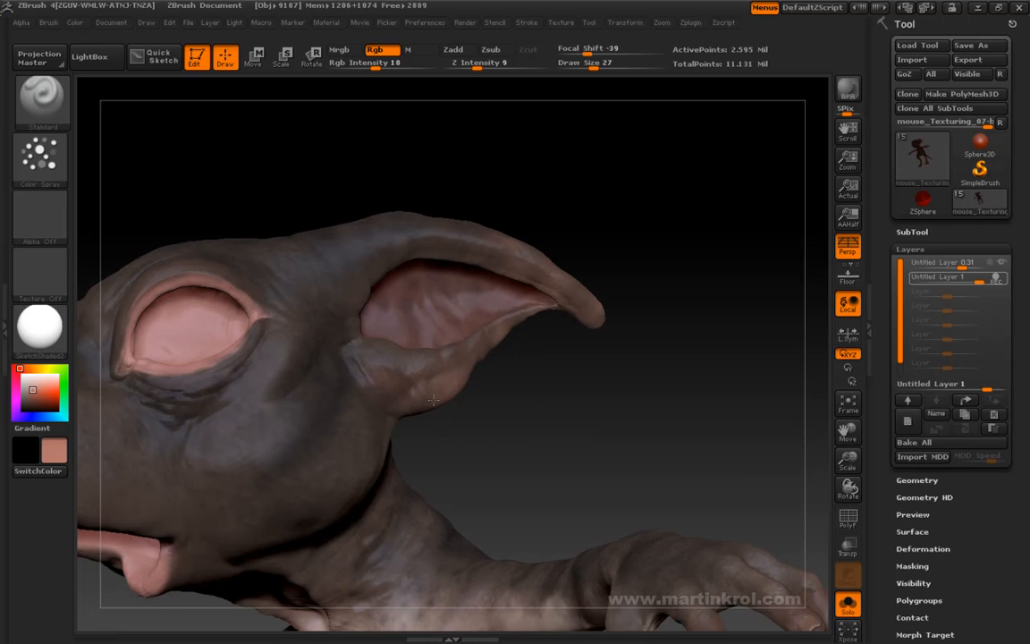
left_click_drag(470, 400, 433, 374)
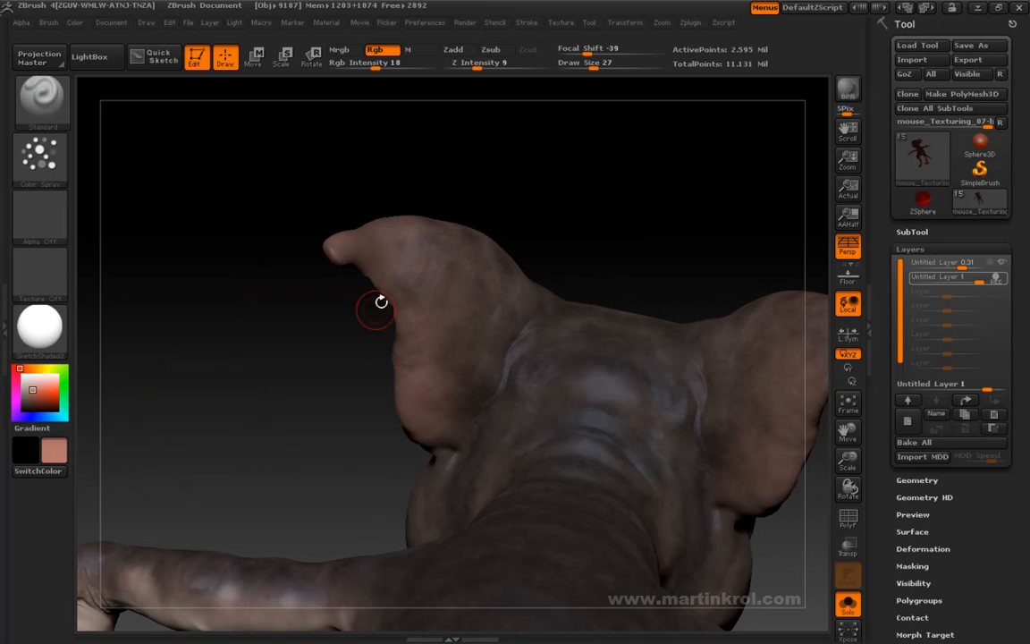
left_click_drag(390, 292, 212, 274, "alt")
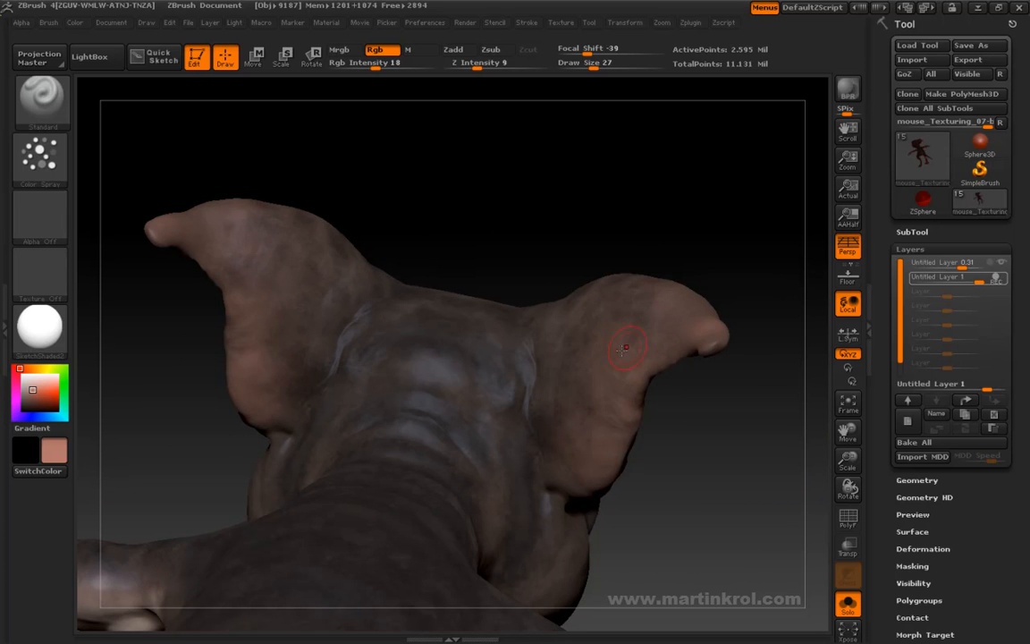
Set the draw size to 22 and paint light salmon on the fingertips and thumb from above and below
mouse_move(710, 436)
left_mouse_down()
mouse_move(729, 230)
mouse_move(383, 363)
mouse_move(451, 474)
mouse_move(503, 524)
mouse_move(590, 268)
mouse_move(680, 218)
mouse_move(579, 239)
mouse_move(646, 299)
mouse_move(683, 182)
mouse_move(584, 322)
left_mouse_up()
key("space")
left_click_drag(633, 402, 627, 402)
mouse_move(697, 335)
left_mouse_down("alt")
mouse_move(742, 363)
mouse_move(681, 259)
left_mouse_up("alt")
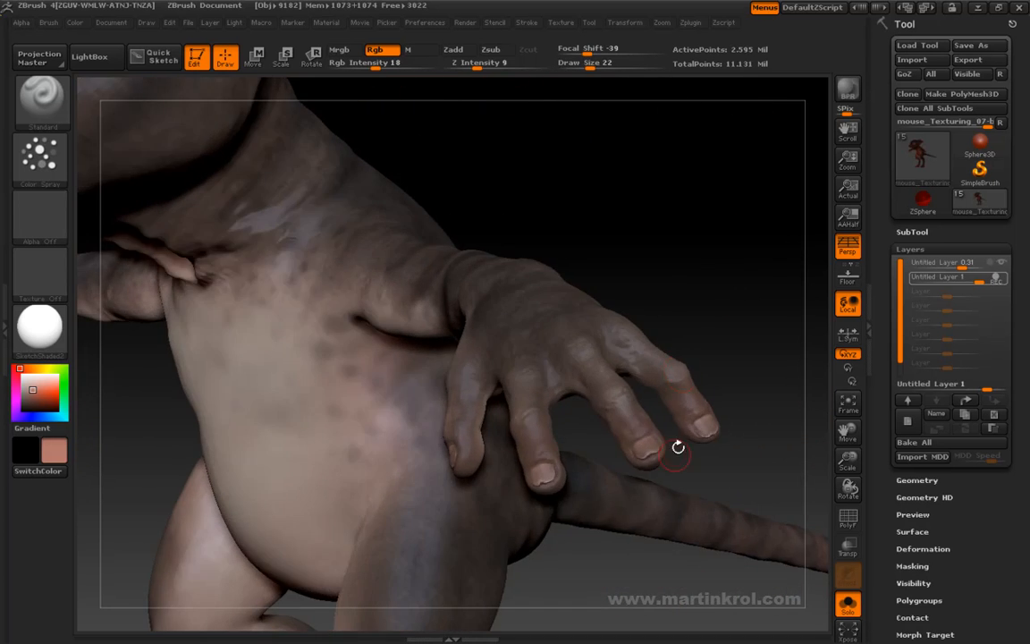
mouse_move(644, 463)
left_mouse_down()
mouse_move(642, 423)
mouse_move(597, 395)
mouse_move(659, 359)
mouse_move(732, 422)
mouse_move(747, 375)
mouse_move(706, 450)
left_mouse_up()
left_click_drag(654, 401, 591, 422)
left_click_drag(594, 358, 448, 217)
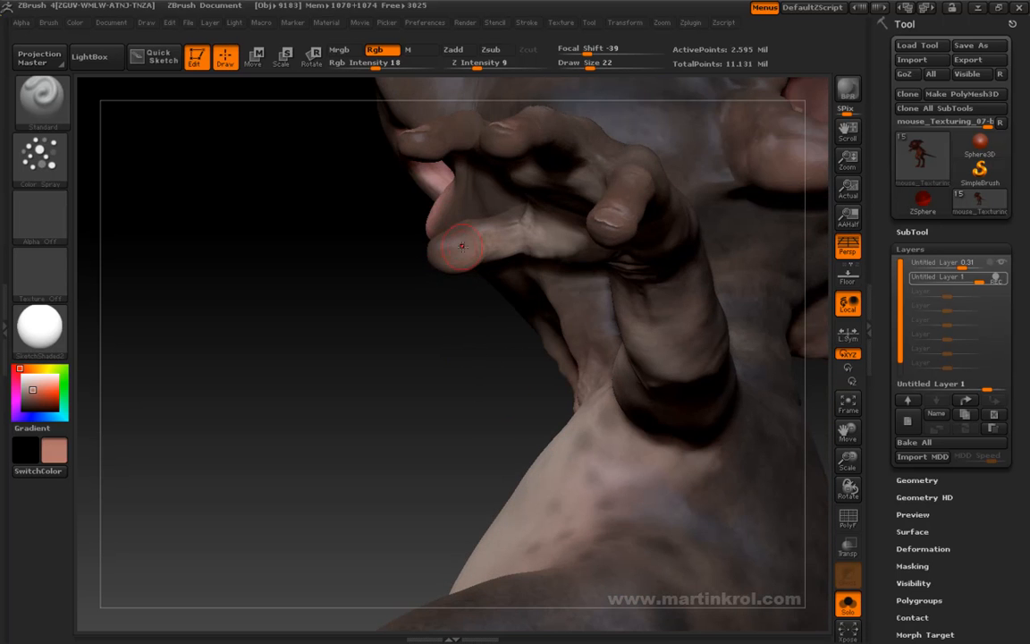
left_click_drag(374, 313, 445, 361)
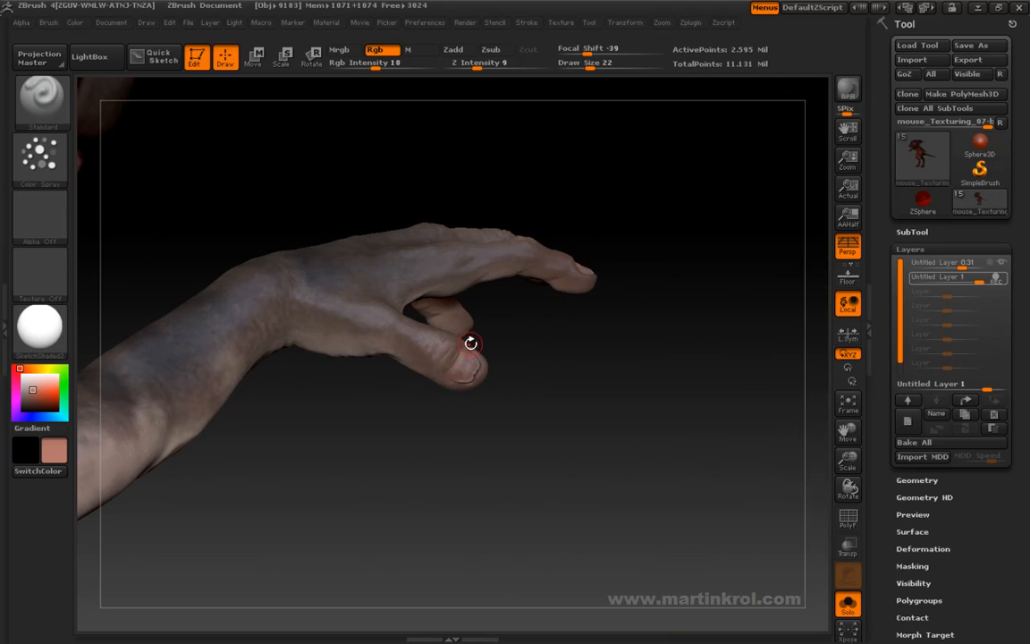
left_click_drag(530, 348, 460, 329)
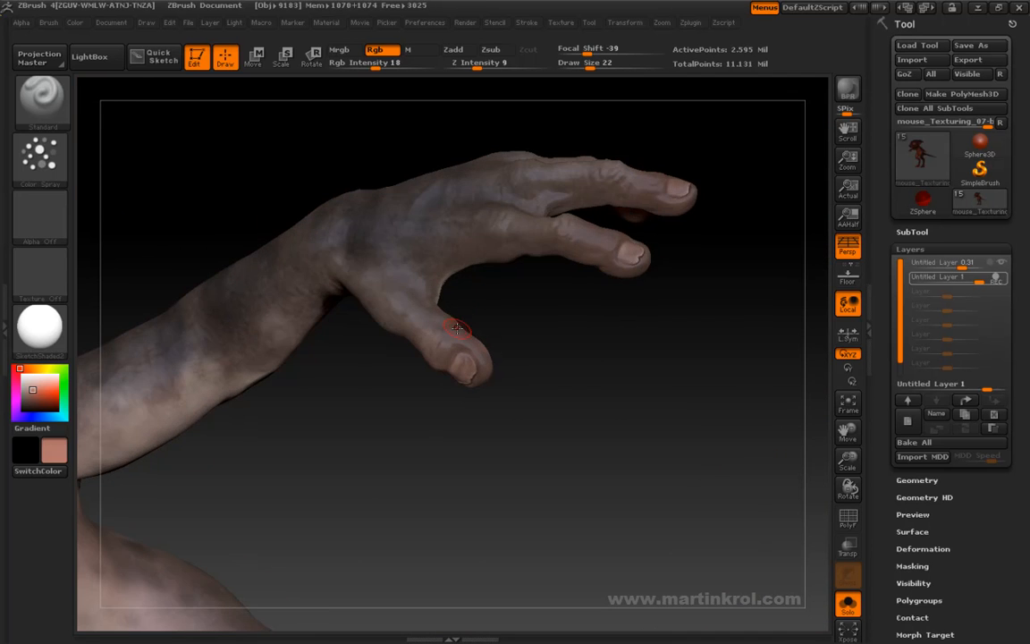
Paint light salmon on the toe tips, covering their tops and undersides
left_click_drag(566, 370, 605, 255, "alt")
left_click_drag(648, 306, 651, 259, "alt")
left_click_drag(636, 277, 541, 297)
left_click_drag(588, 326, 379, 426, "alt")
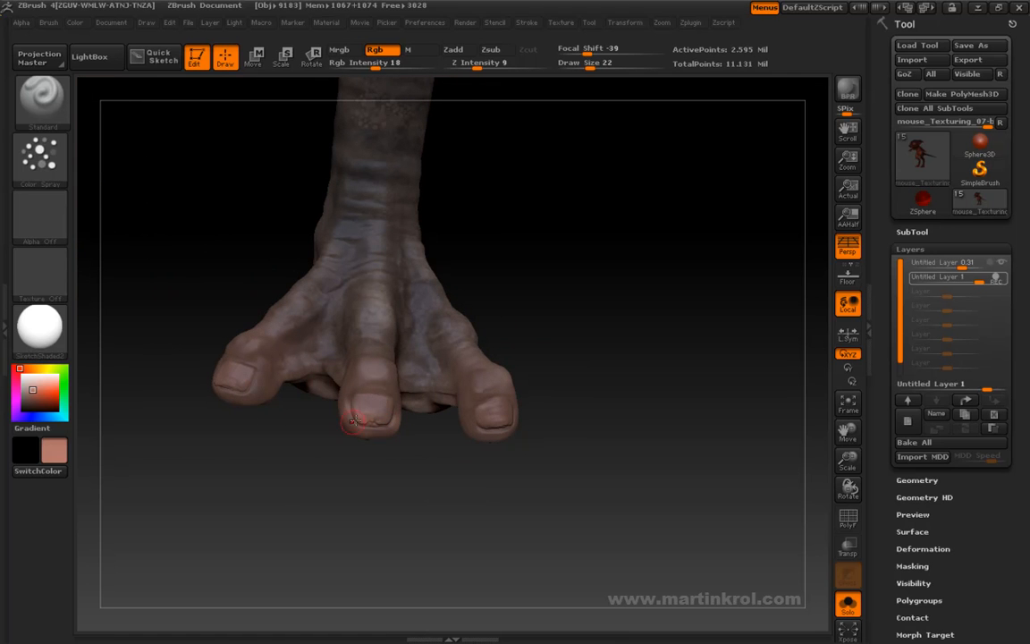
left_click_drag(496, 424, 534, 419)
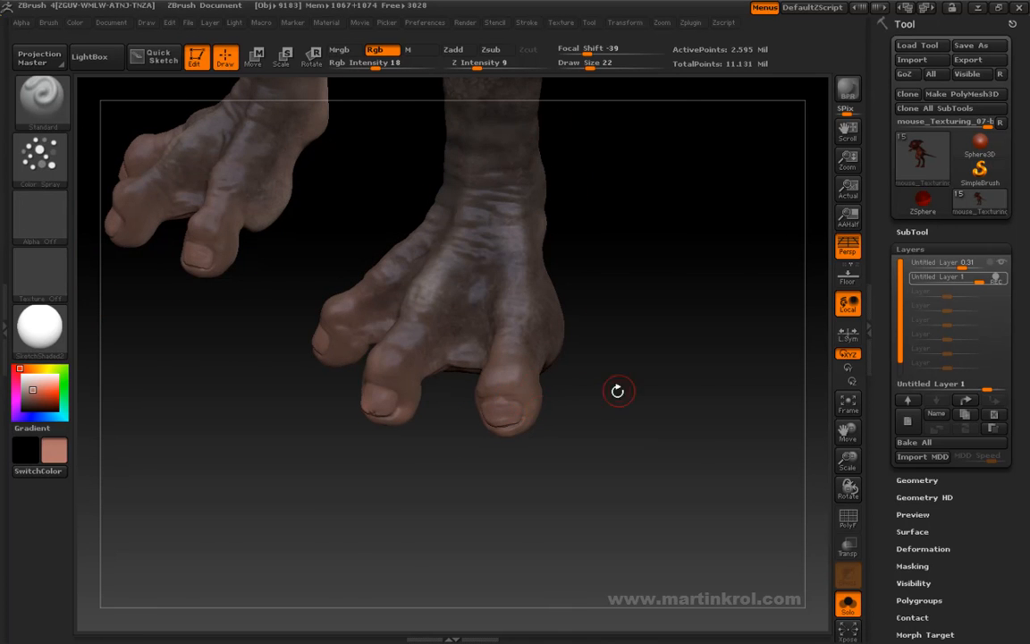
left_click_drag(559, 405, 560, 385)
left_click_drag(586, 438, 577, 423)
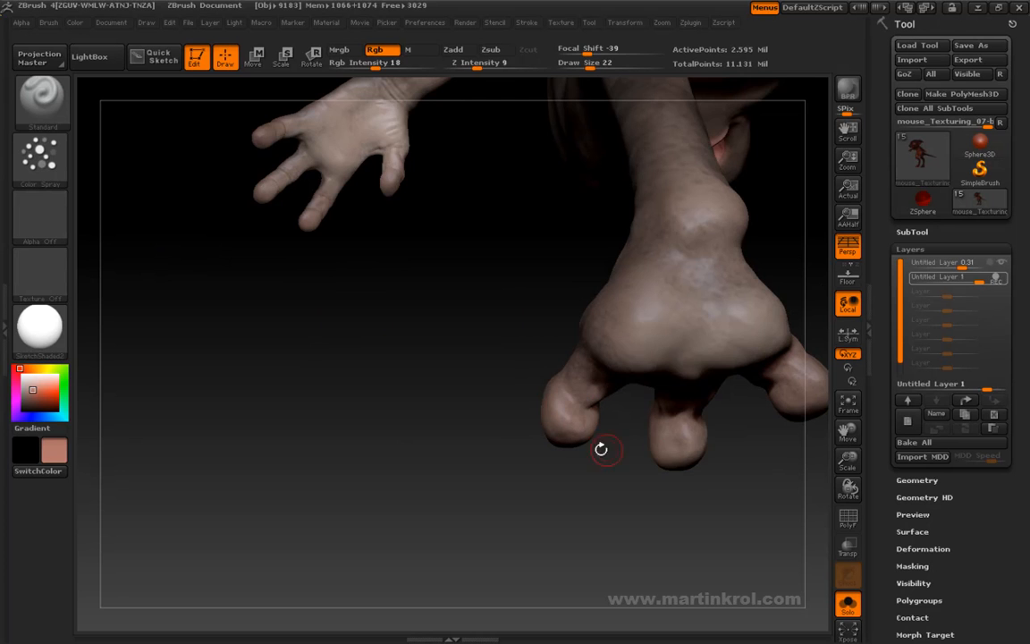
left_click_drag(682, 455, 552, 400)
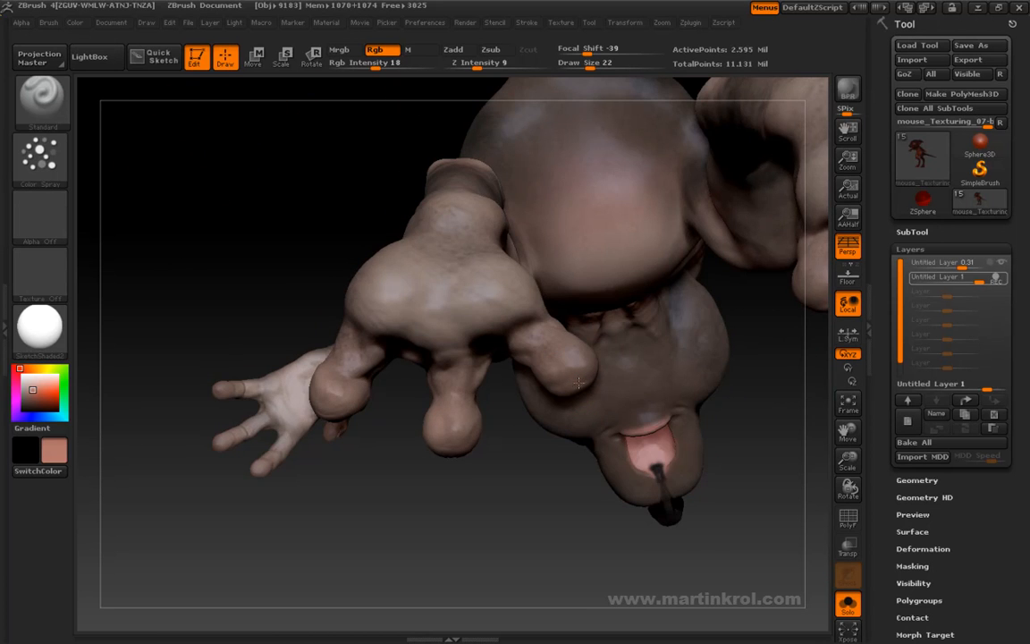
Build up the salmon tint around the toenails and on the sides and pads of the toes
left_click_drag(550, 519, 583, 409)
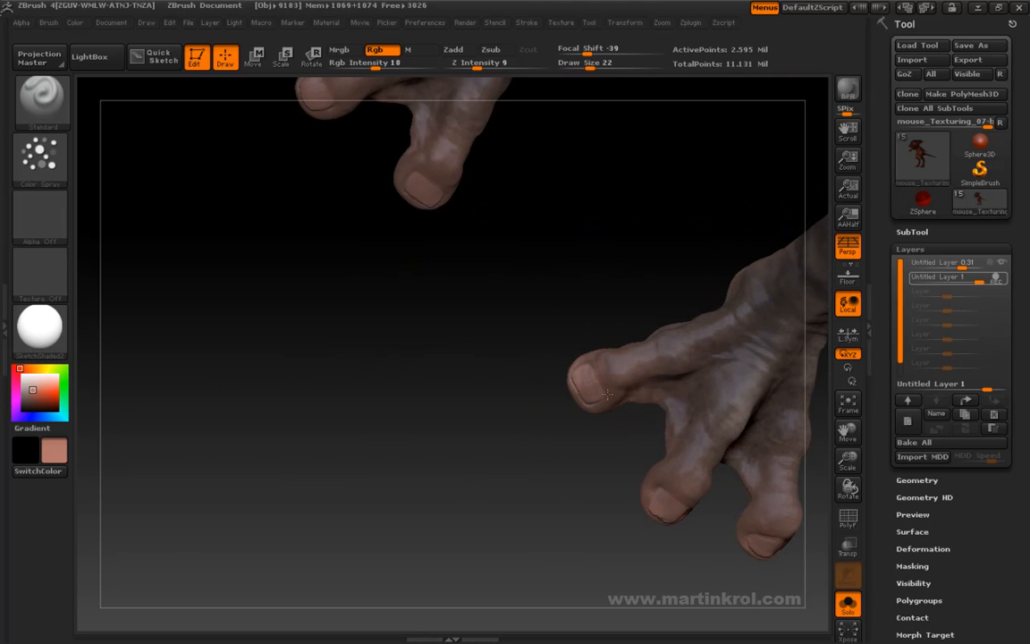
left_click_drag(472, 409, 425, 340)
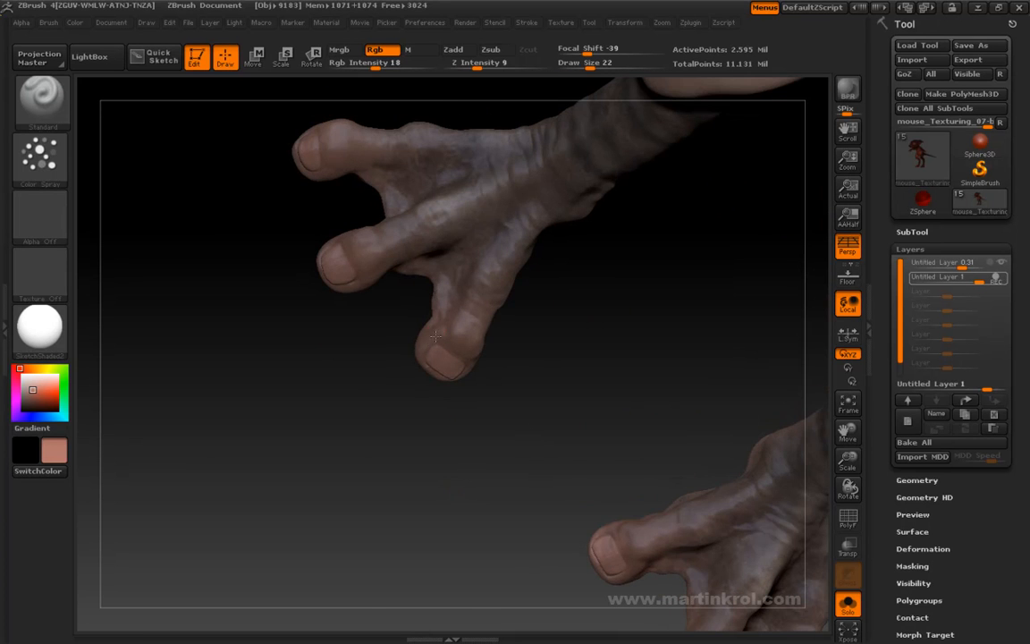
left_click_drag(500, 374, 416, 462)
left_click_drag(449, 420, 364, 344)
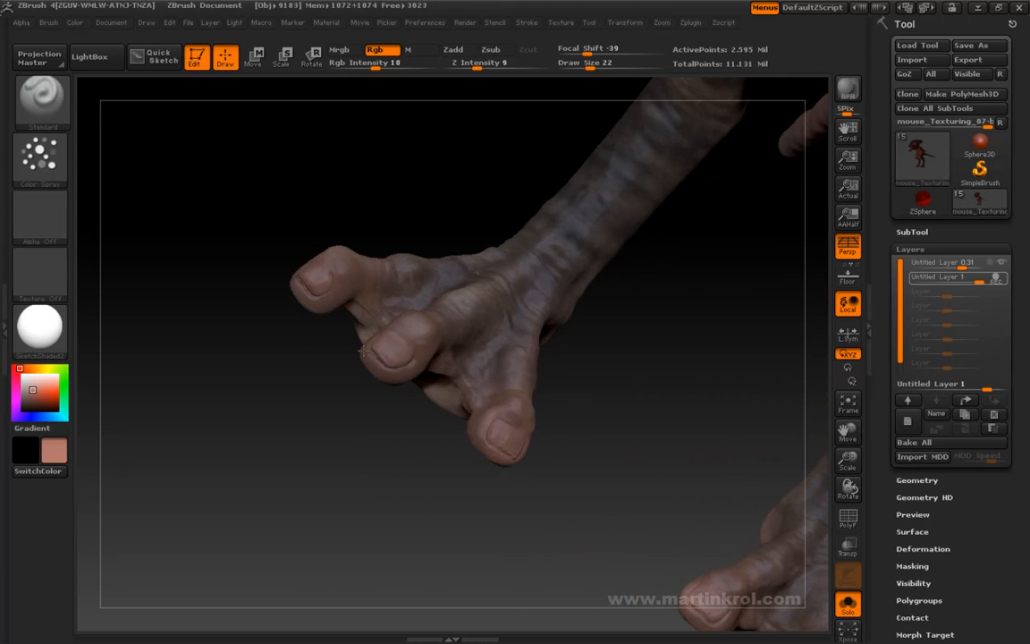
left_click_drag(358, 399, 331, 316)
mouse_move(336, 368)
left_mouse_down("alt")
mouse_move(383, 403)
mouse_move(351, 404)
mouse_move(320, 380)
left_mouse_up("alt")
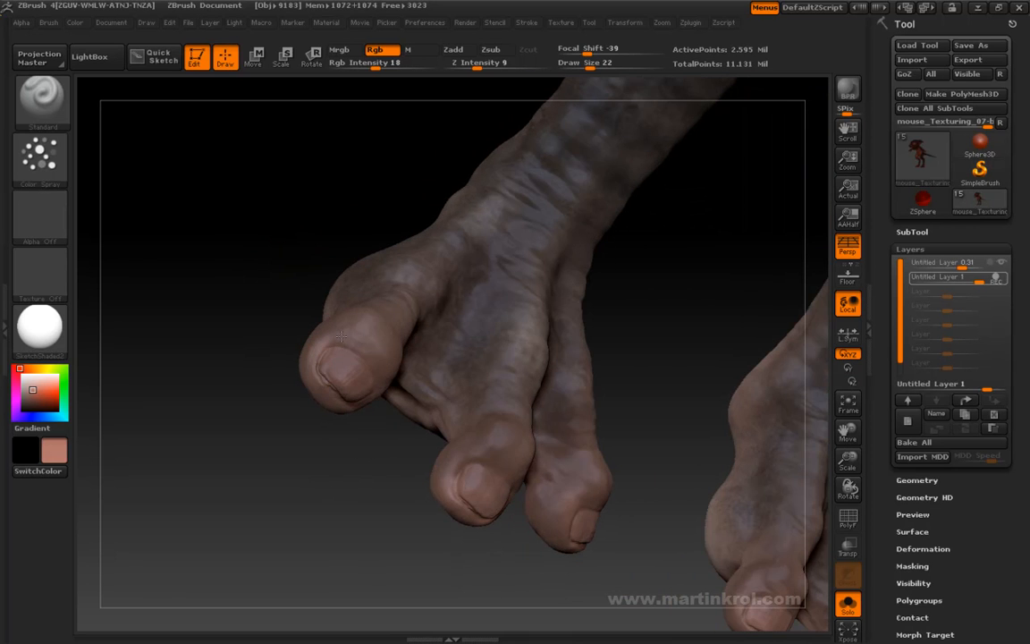
left_click_drag(368, 470, 406, 380)
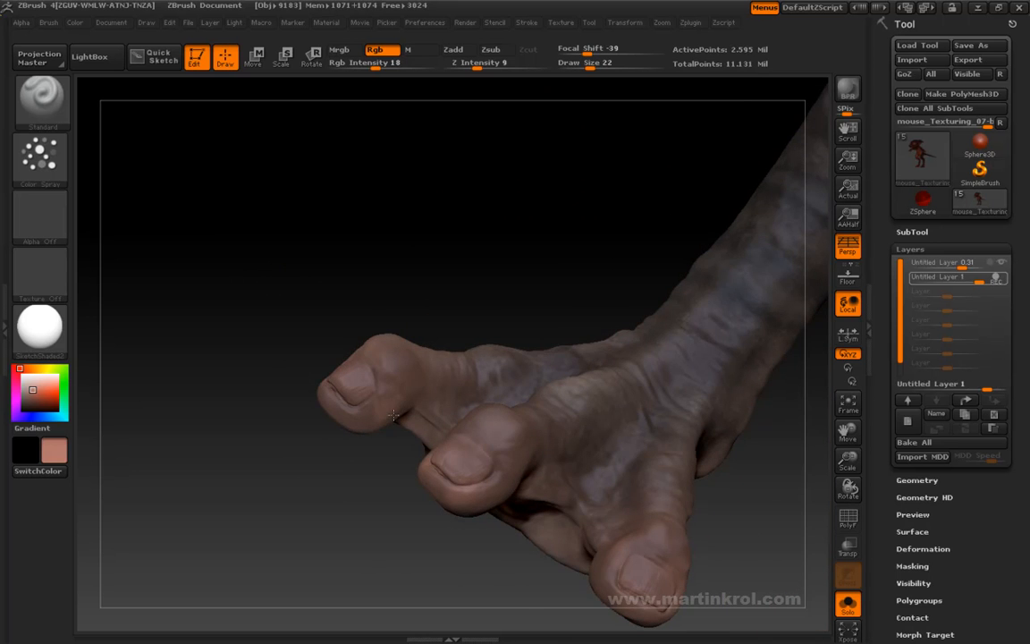
left_click_drag(306, 469, 323, 402)
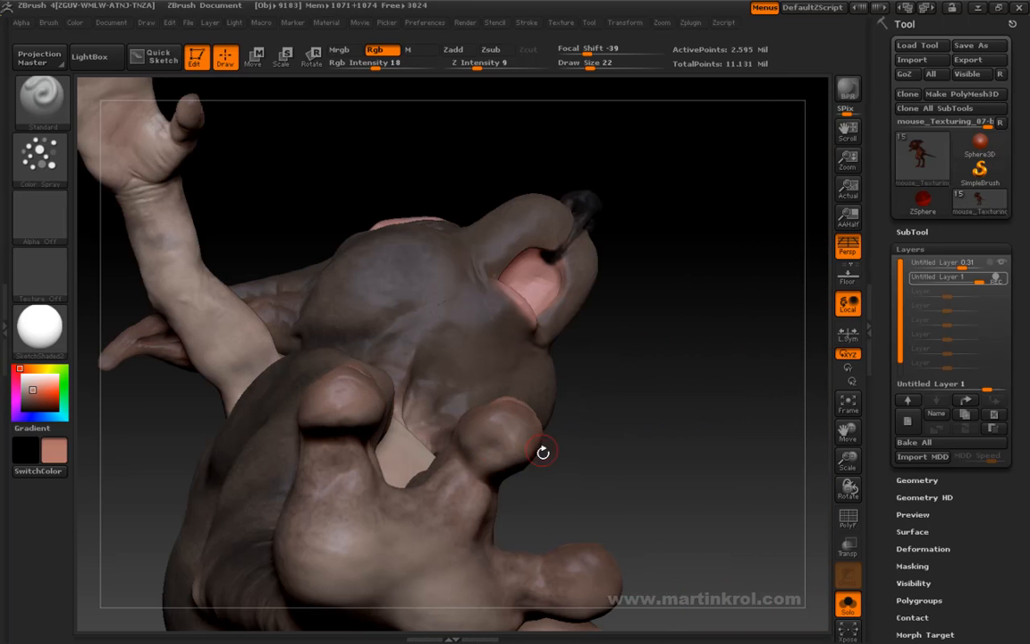
left_click_drag(479, 444, 601, 386)
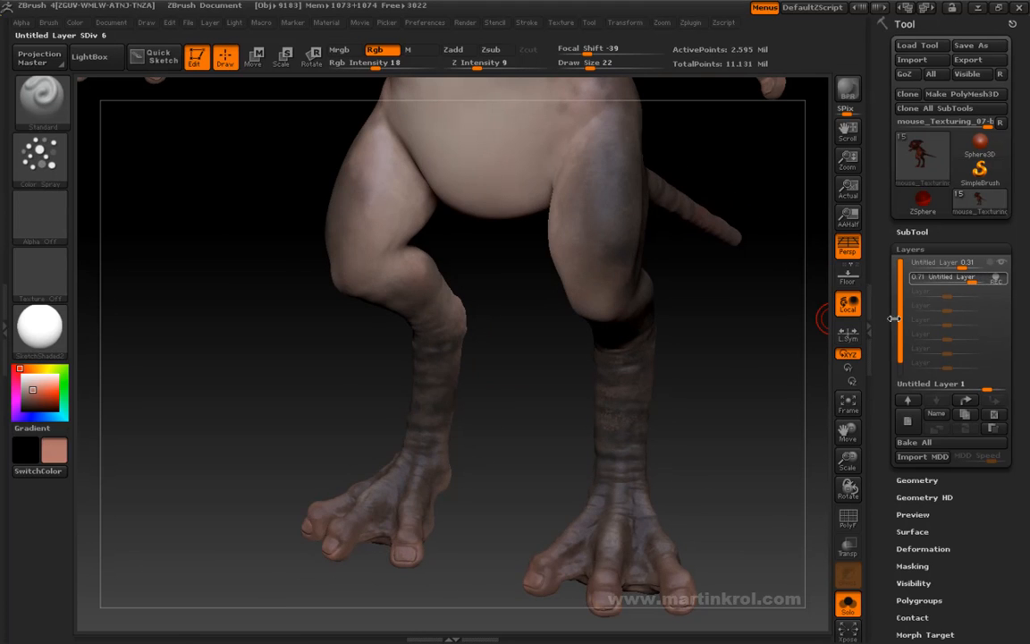
Compare the character's skin with the salmon layer's intensity at zero and at a high value
left_click_drag(723, 323, 715, 446, "alt")
left_click_drag(956, 277, 953, 277)
left_click(985, 276)
left_click(946, 278)
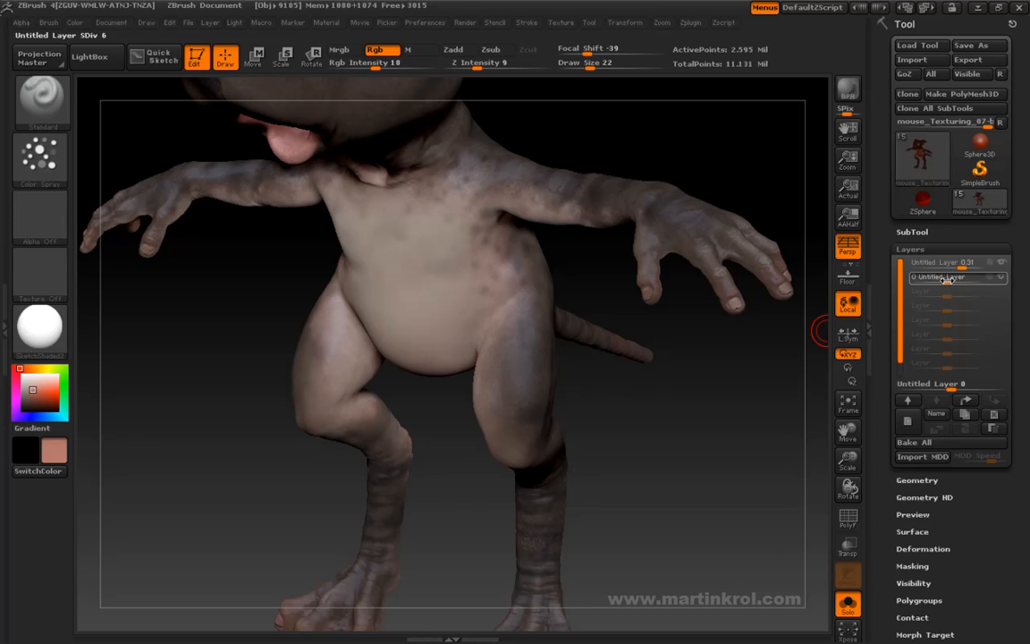
left_click(982, 278)
left_click(947, 282)
left_click_drag(711, 480, 784, 319, "alt")
left_click_drag(685, 372, 751, 333, "alt")
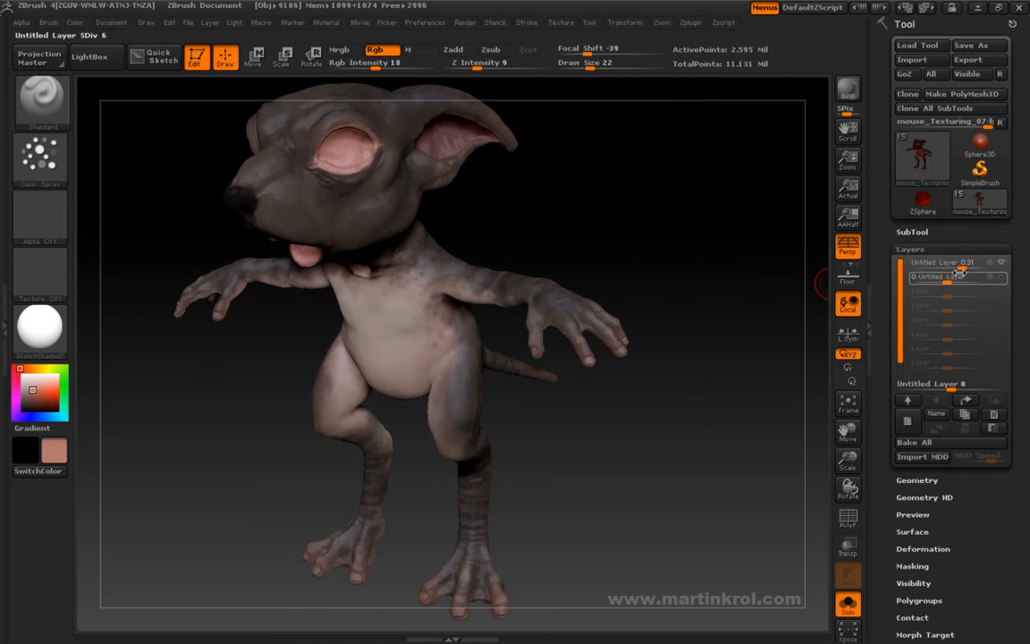
Set the salmon layer's intensity to 0.6
left_click_drag(975, 280, 979, 280)
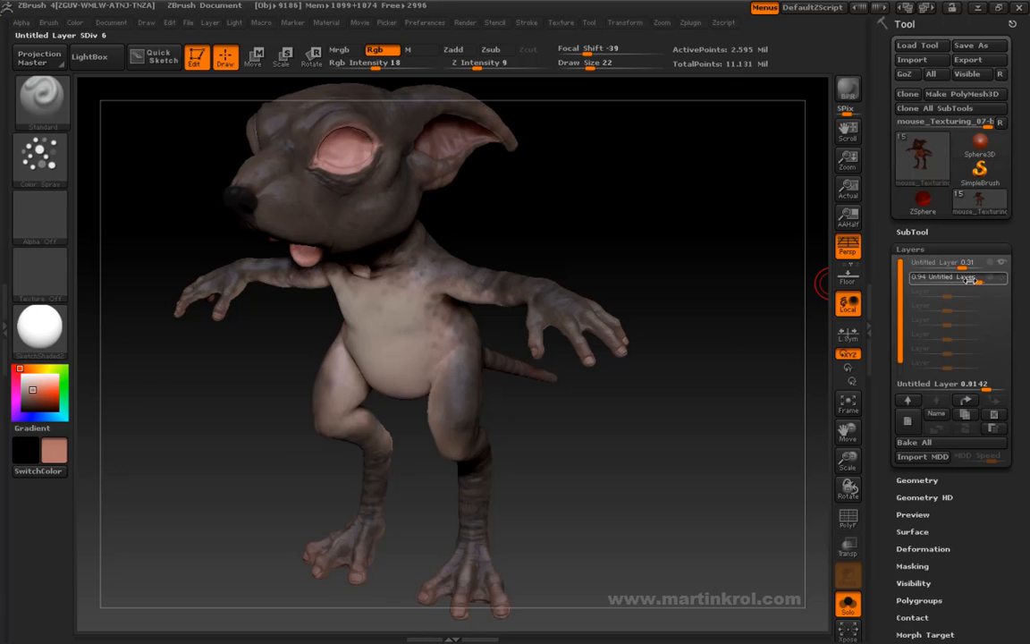
left_click(986, 282)
left_click_drag(931, 302, 940, 302)
left_click_drag(677, 410, 738, 341)
mouse_move(973, 278)
left_mouse_down()
mouse_move(961, 277)
mouse_move(982, 279)
mouse_move(972, 283)
left_mouse_up()
Examine the blended skin colours on the ears, back, arms and tail from behind and from the side
left_click_drag(662, 384, 659, 251, "alt")
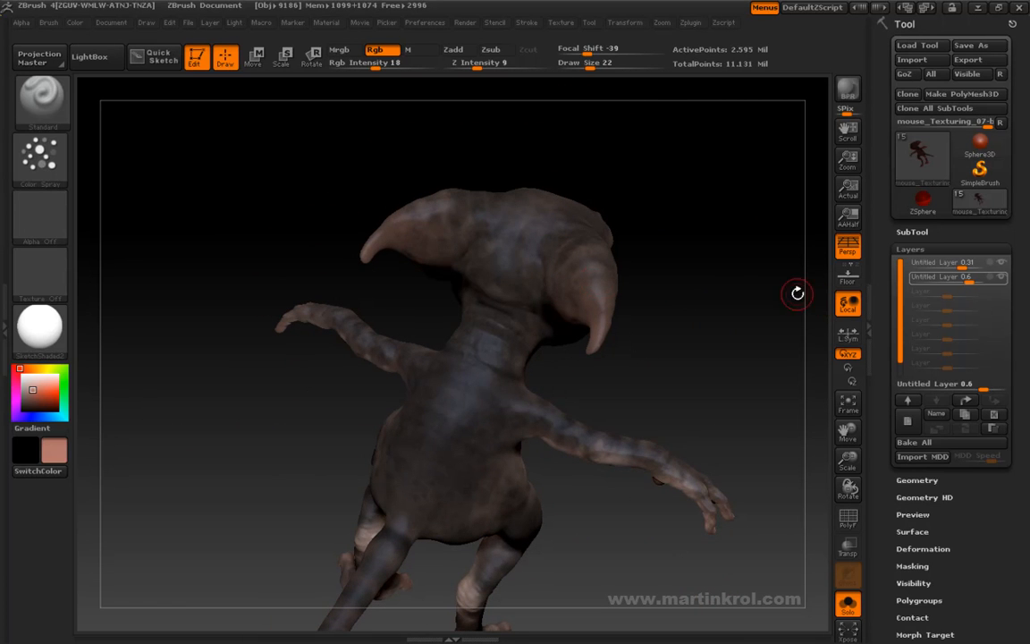
left_click_drag(657, 251, 776, 335)
mouse_move(727, 344)
left_mouse_down()
mouse_move(740, 363)
mouse_move(743, 350)
mouse_move(682, 376)
left_mouse_up()
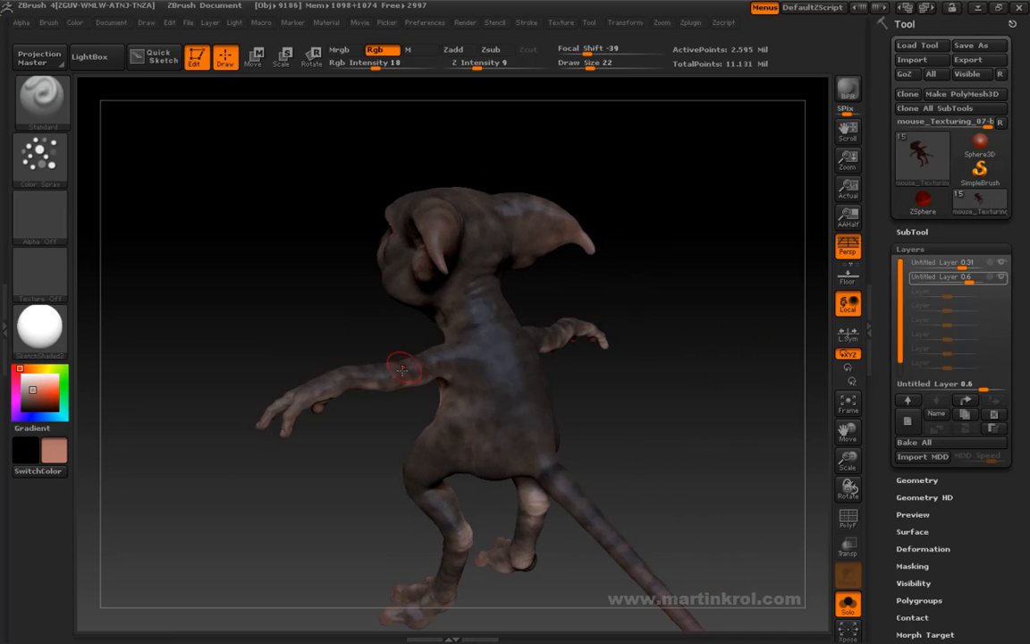
left_click_drag(358, 378, 348, 348)
left_click_drag(282, 386, 515, 366)
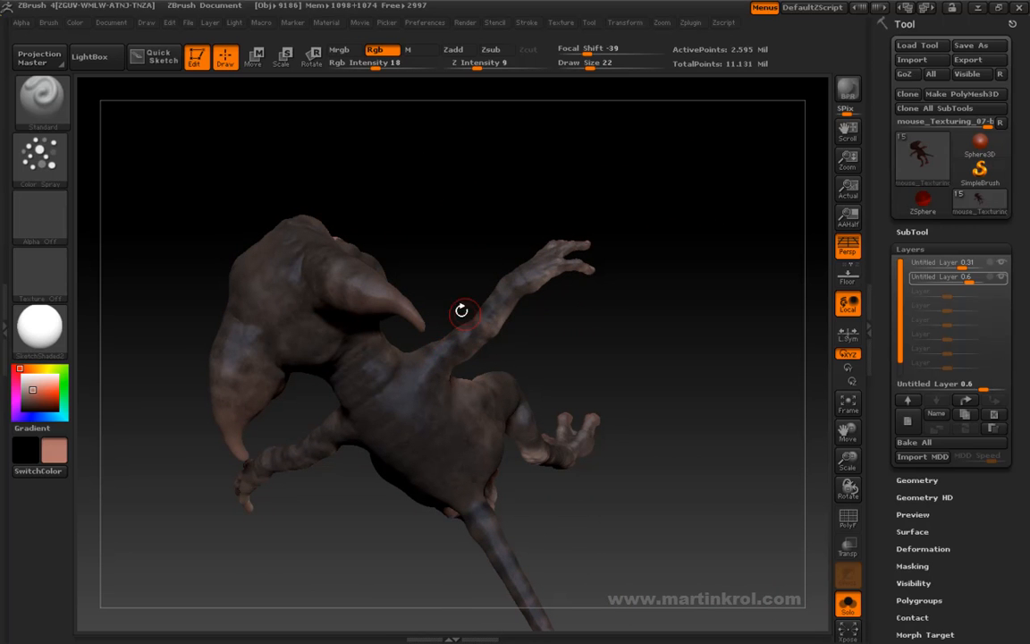
left_click_drag(512, 304, 494, 437)
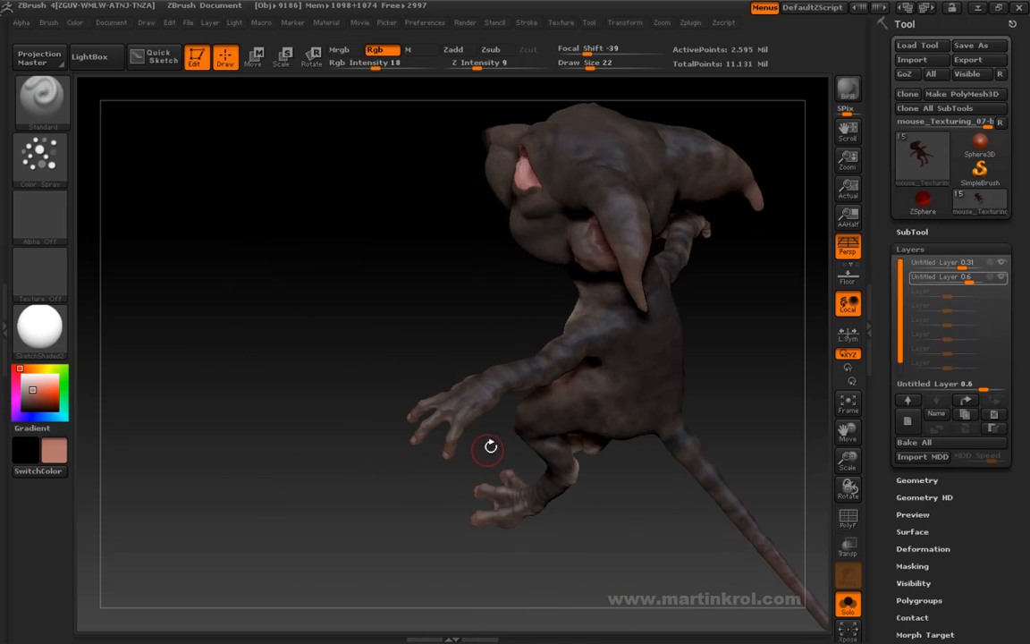
left_click_drag(421, 510, 382, 510)
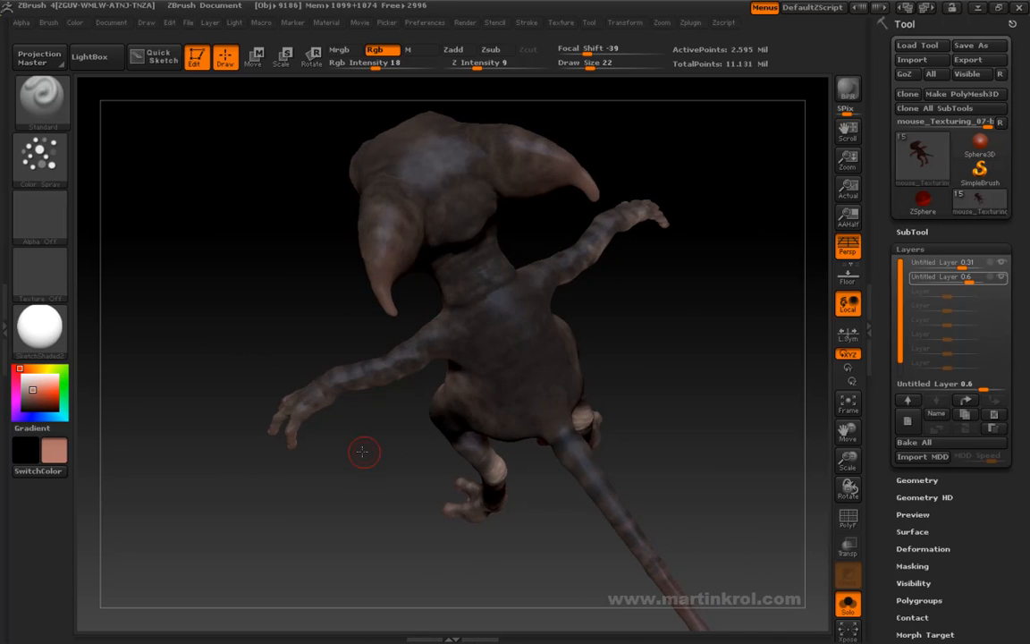
left_click_drag(359, 447, 457, 419)
left_click_drag(404, 254, 608, 453)
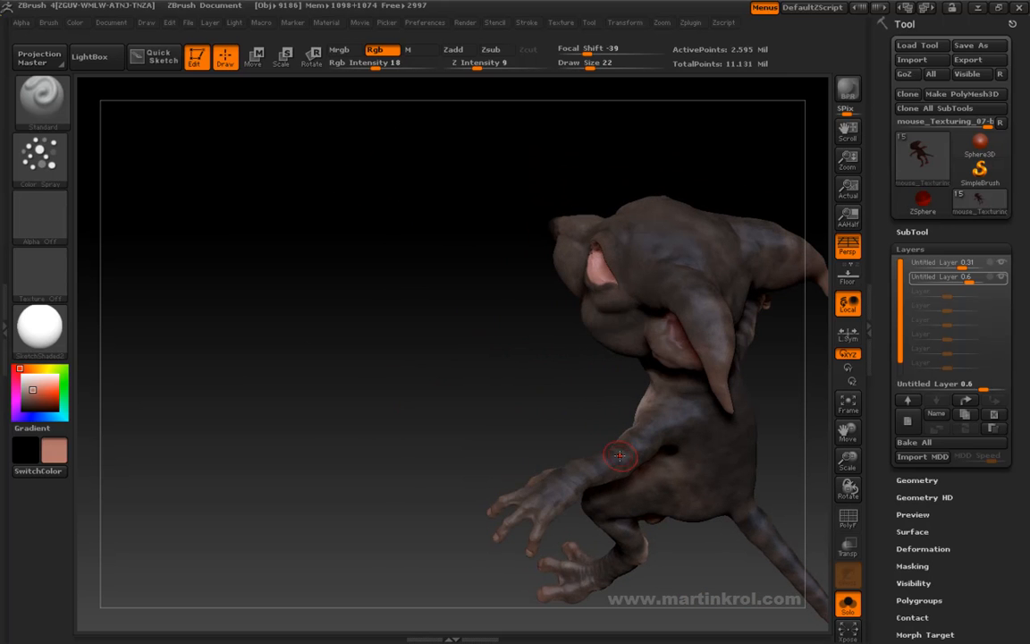
mouse_move(556, 391)
left_mouse_down()
mouse_move(539, 470)
mouse_move(427, 404)
left_mouse_up()
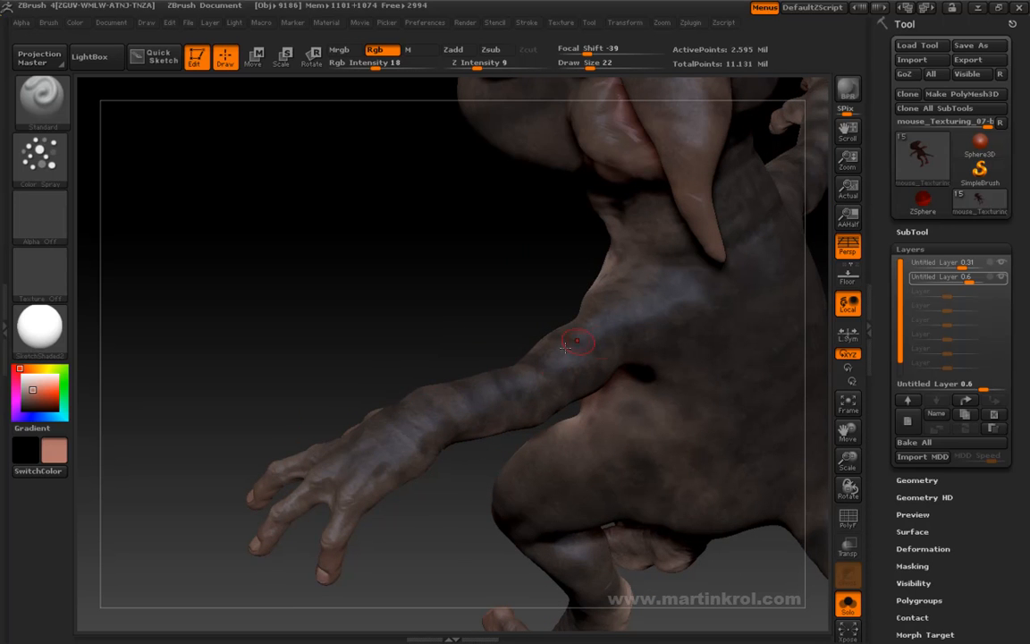
Examine the blended skin colours on the arm and back up close, and on the whole body from several angles
left_click_drag(511, 299, 465, 333)
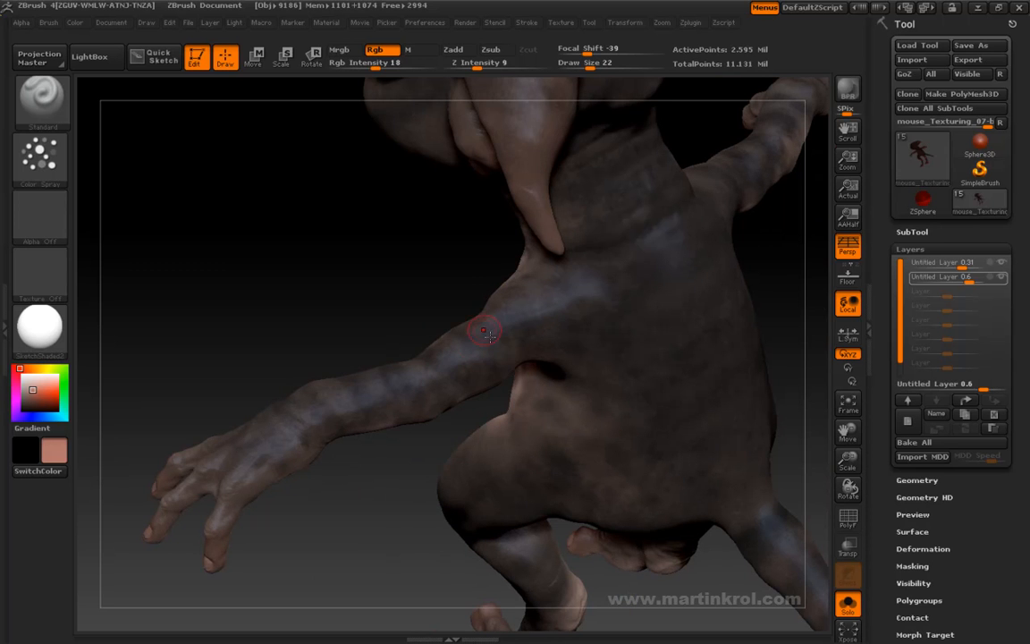
mouse_move(399, 488)
left_mouse_down()
mouse_move(363, 501)
mouse_move(338, 396)
mouse_move(655, 297)
mouse_move(756, 290)
mouse_move(699, 282)
mouse_move(696, 292)
mouse_move(739, 411)
mouse_move(628, 375)
mouse_move(726, 414)
mouse_move(521, 419)
left_mouse_up()
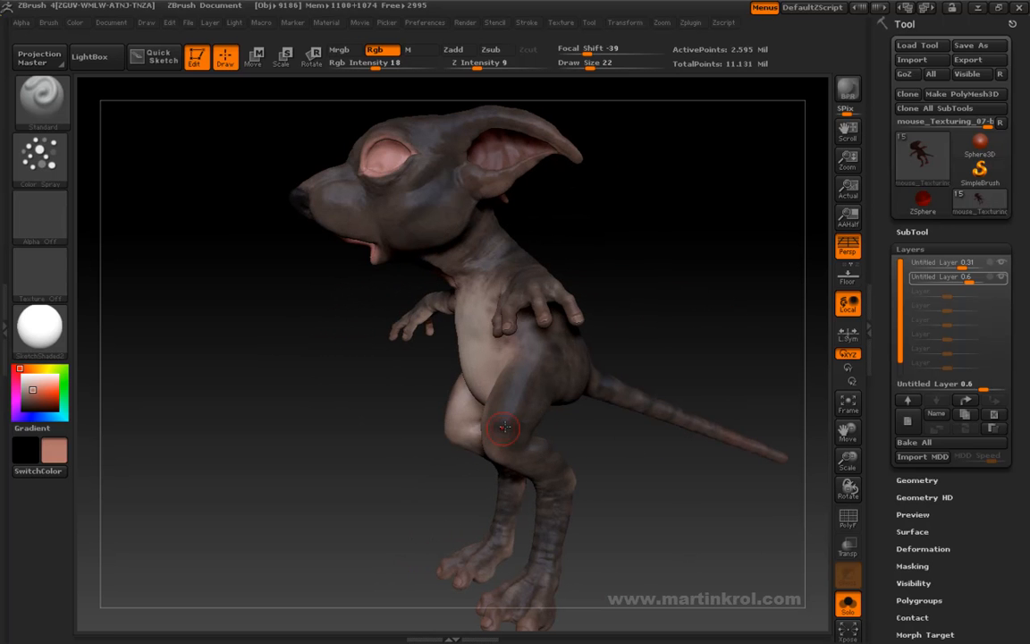
left_click_drag(681, 295, 473, 405)
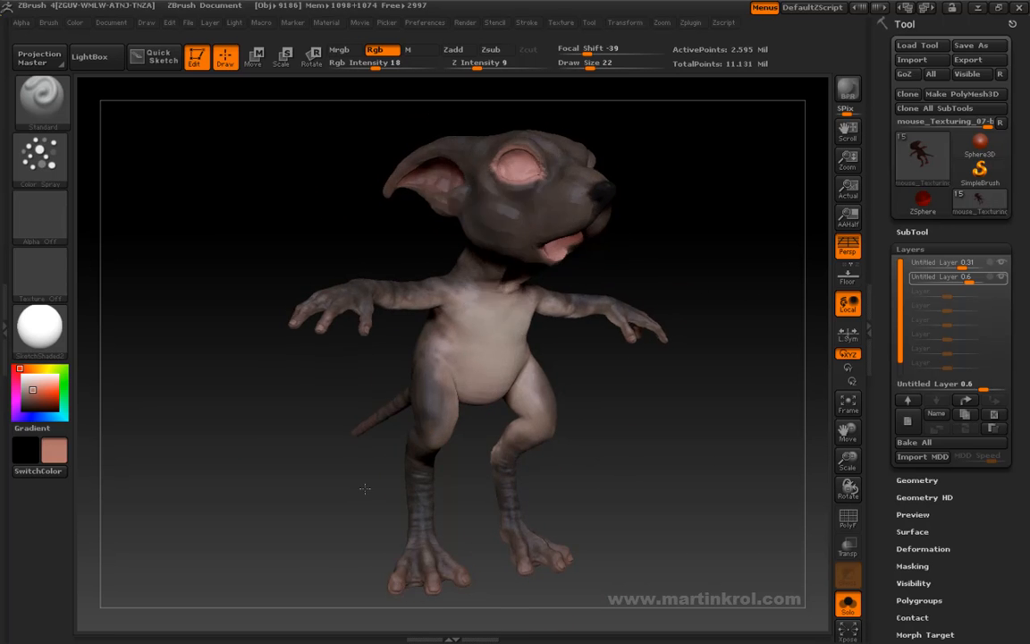
left_click_drag(366, 486, 440, 412)
left_click_drag(593, 376, 616, 396)
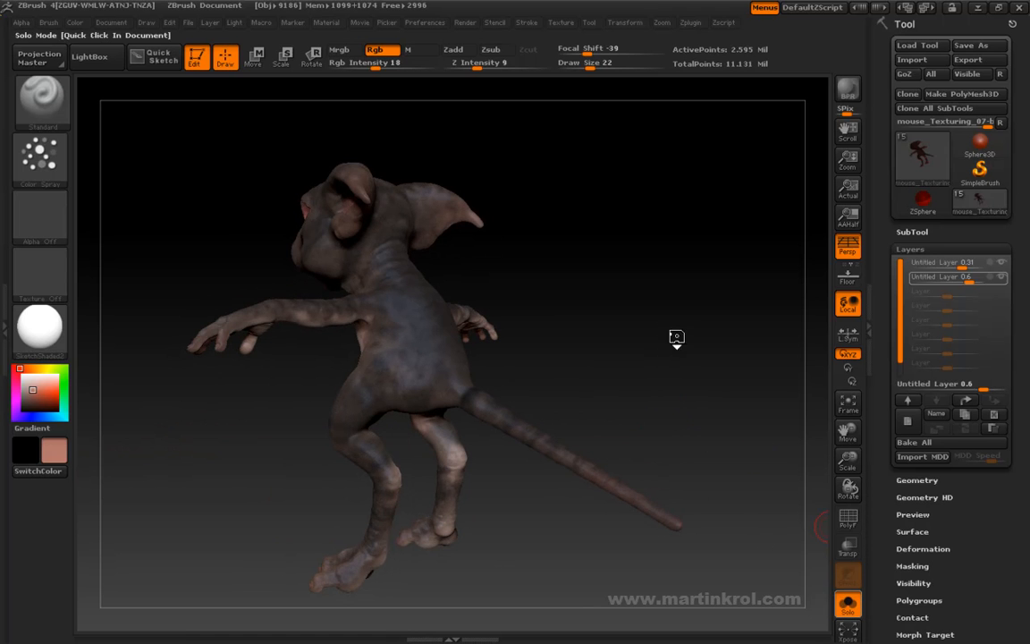
Turn off Solo mode to display the eyes, teeth, shirt, belt and trousers together with the body
mouse_move(665, 320)
left_mouse_down()
mouse_move(655, 318)
mouse_move(747, 342)
mouse_move(717, 356)
mouse_move(712, 386)
mouse_move(744, 398)
mouse_move(689, 395)
mouse_move(699, 430)
mouse_move(729, 326)
mouse_move(751, 383)
mouse_move(735, 395)
mouse_move(724, 374)
mouse_move(705, 395)
mouse_move(691, 375)
mouse_move(685, 407)
mouse_move(756, 342)
mouse_move(695, 338)
mouse_move(721, 374)
mouse_move(706, 401)
left_mouse_up()
key("space")
key("space")
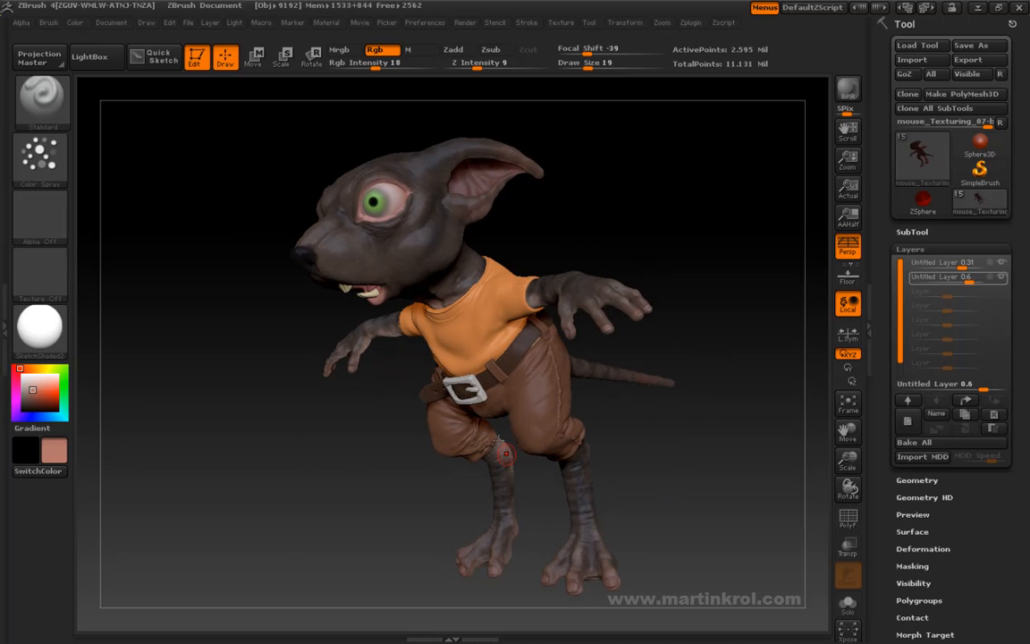
Examine the complete clothed character from behind and from the front, including the lower legs, feet and tail up close
left_click_drag(662, 441, 536, 384)
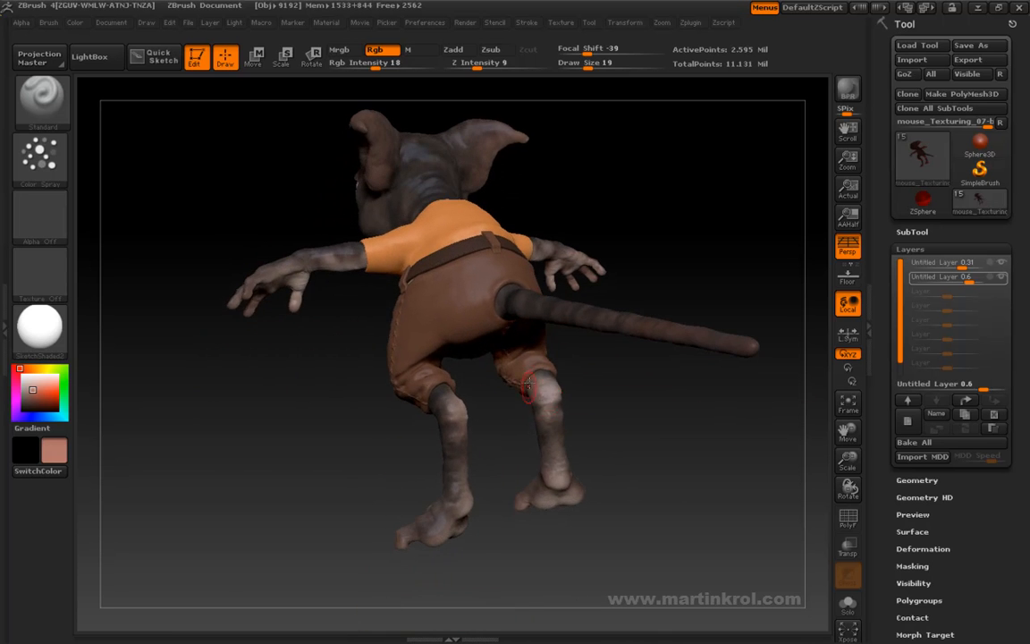
mouse_move(606, 409)
left_mouse_down()
mouse_move(544, 391)
mouse_move(631, 415)
mouse_move(568, 377)
mouse_move(707, 423)
mouse_move(583, 435)
left_mouse_up()
mouse_move(464, 433)
left_mouse_down()
mouse_move(421, 457)
mouse_move(484, 408)
mouse_move(420, 419)
mouse_move(462, 430)
left_mouse_up()
left_click_drag(413, 487, 522, 510)
left_click_drag(498, 404, 519, 461, "alt")
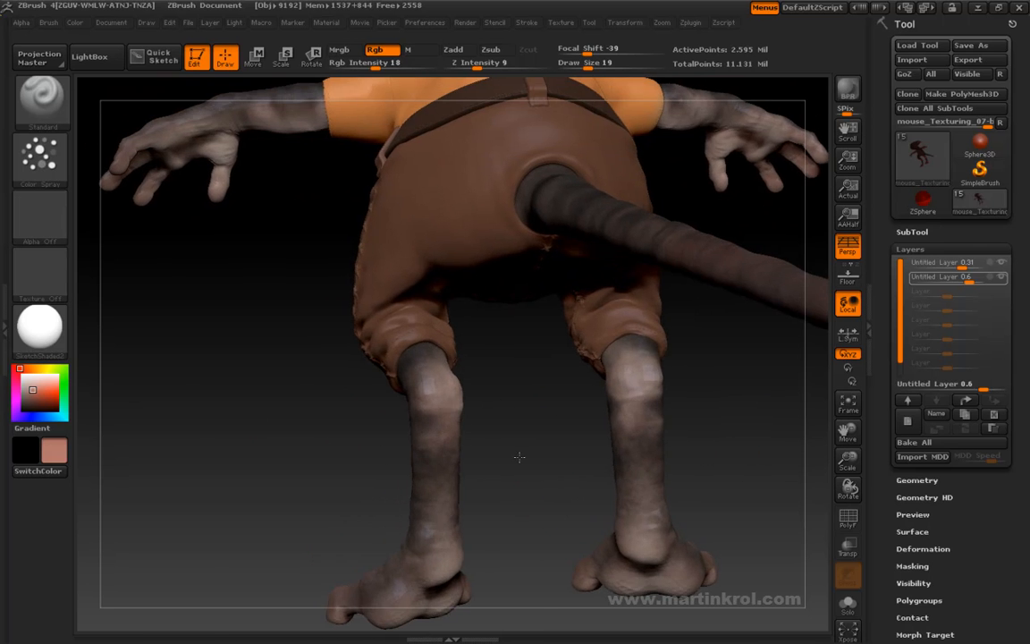
left_click_drag(527, 506, 547, 397, "alt")
left_click_drag(690, 293, 705, 361)
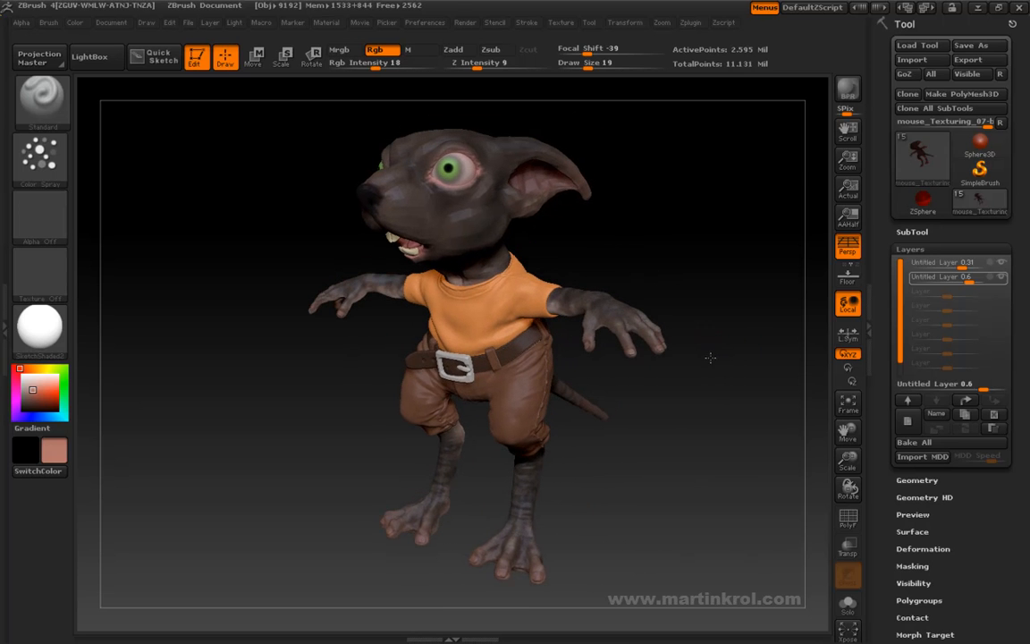